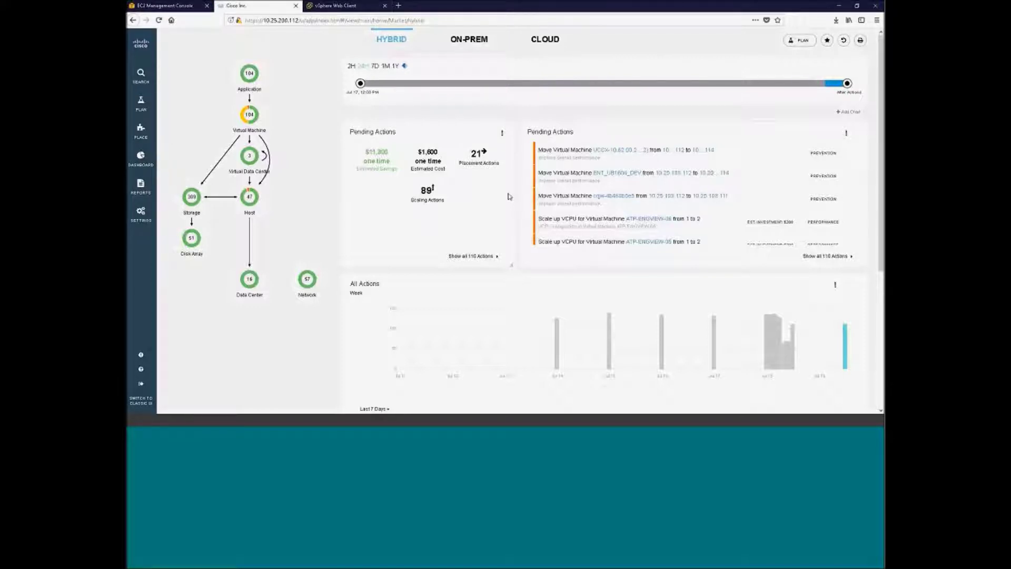
Step: Switch the dashboard to the On-Prem view, with $1,600 investments and $11,300 savings
left_click(469, 40)
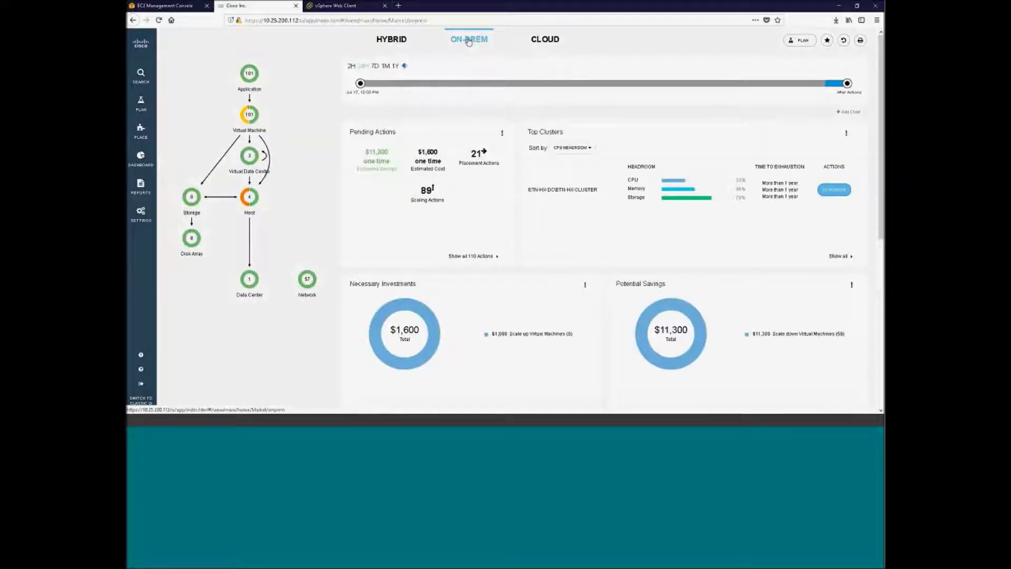
Step: View the Cloud dashboard, then return to the Hybrid view with its 110 pending actions
left_click(541, 42)
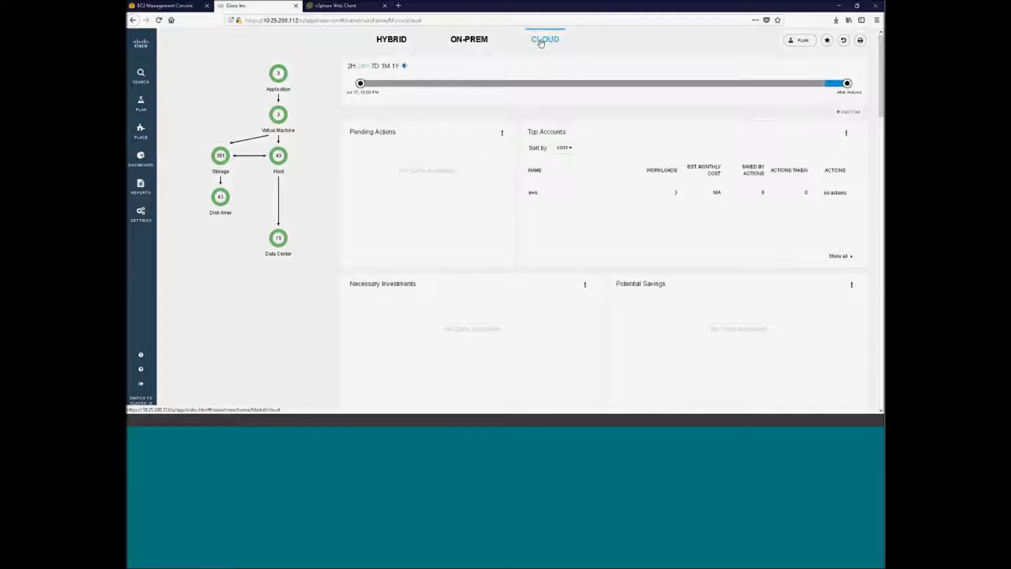
left_click(398, 44)
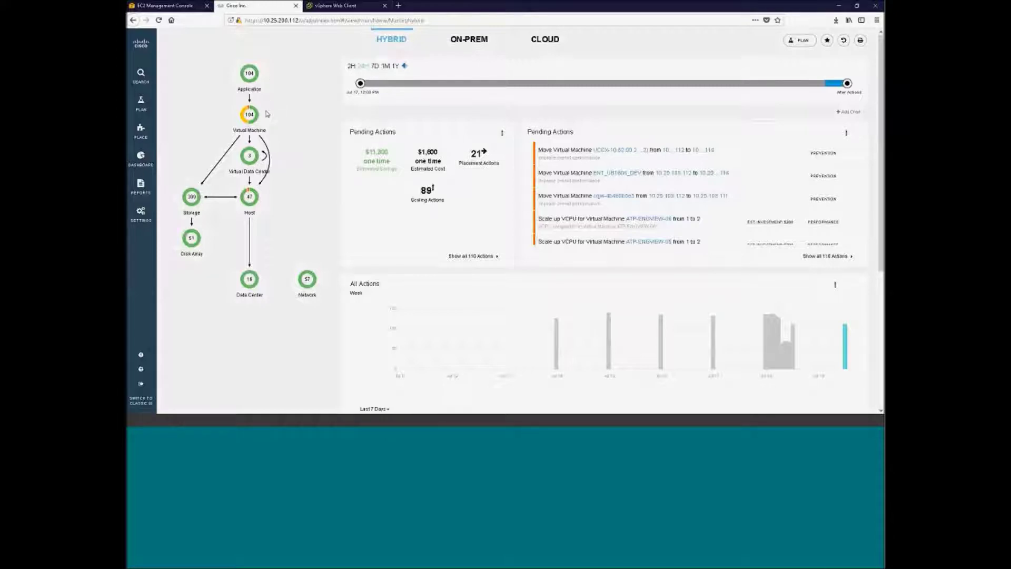
Step: Open VM UCCX-10.62.50.24's overview from its pending Move Virtual Machine action
mouse_move(259, 158)
mouse_move(253, 118)
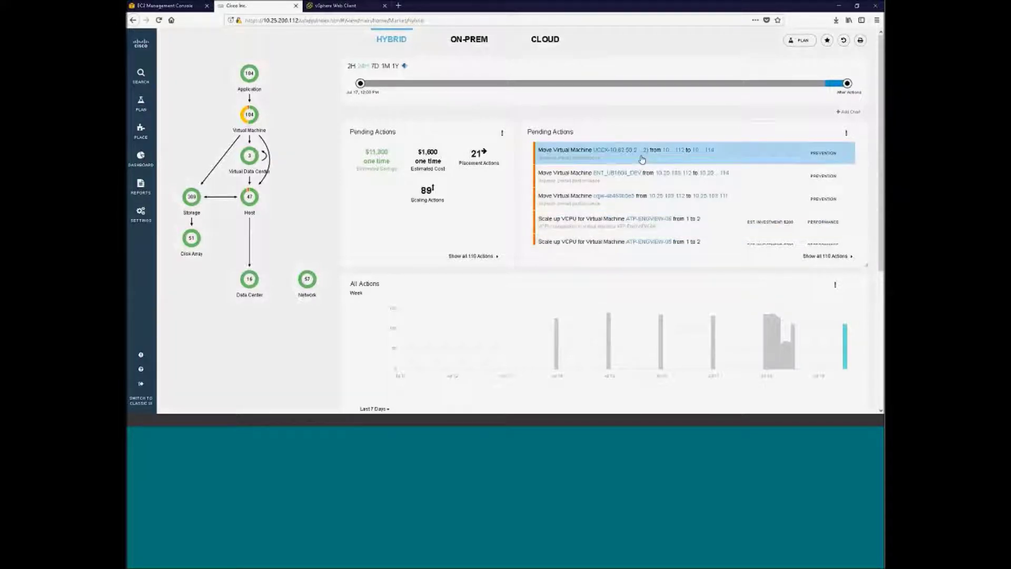
left_click(613, 158)
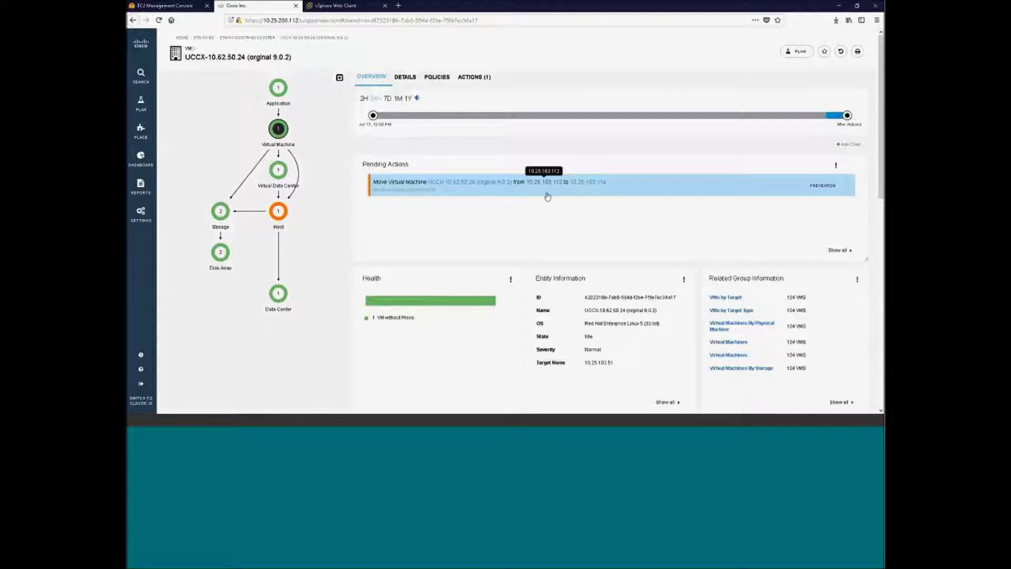
Step: Open the overview of destination host 10.25.103.114 from the VM's pending move
left_click(604, 191)
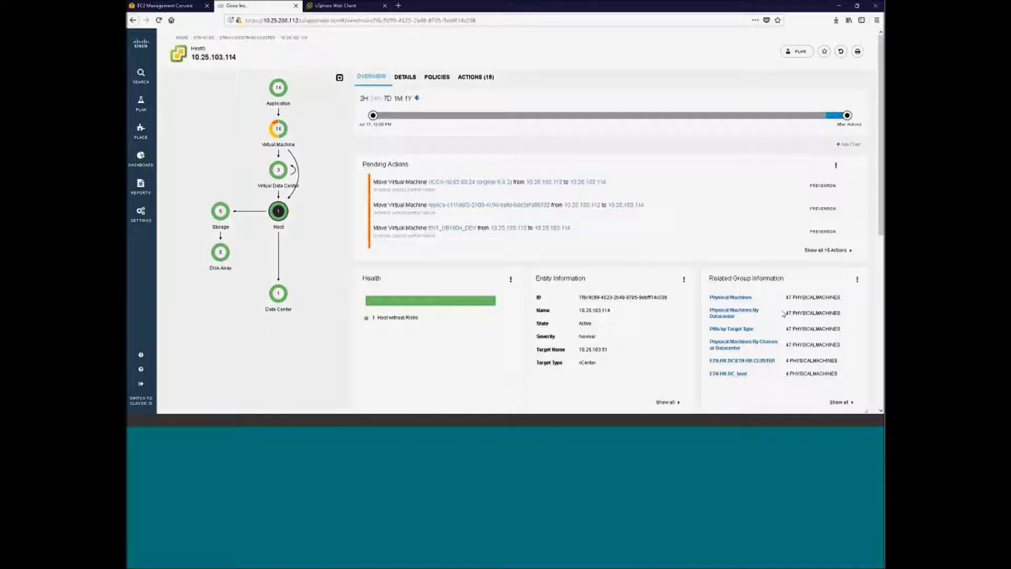
Step: Go back to VM UCCX-10.62.50.24 and show its move action's host CPU impact details
scroll(784, 314, "down", 2)
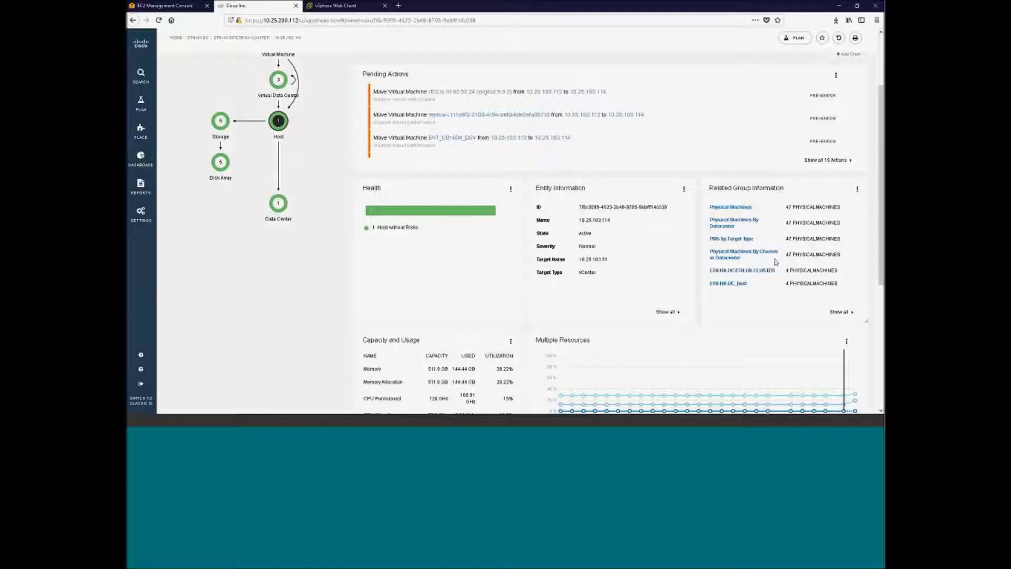
scroll(775, 261, "up", 2)
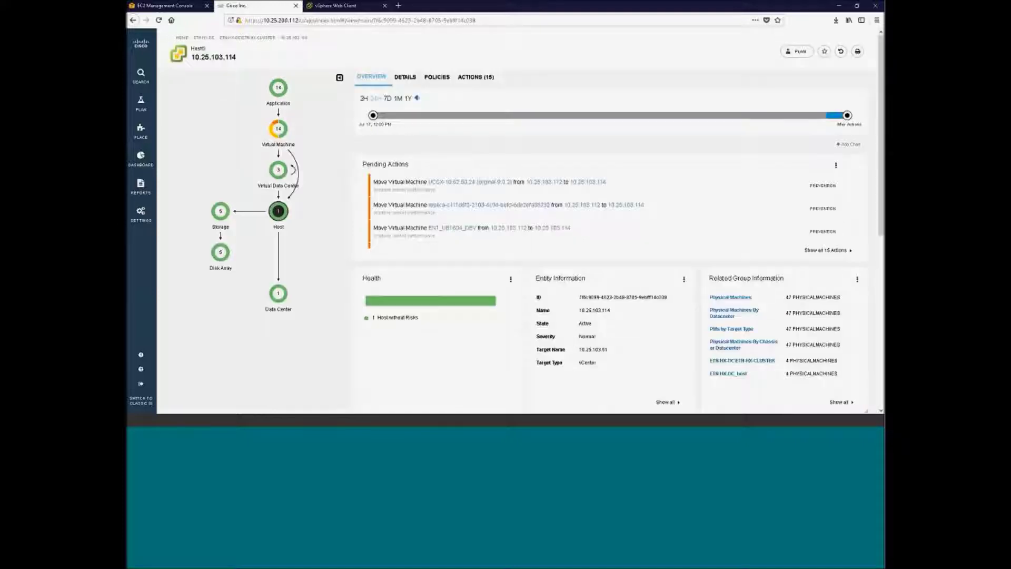
left_click(469, 190)
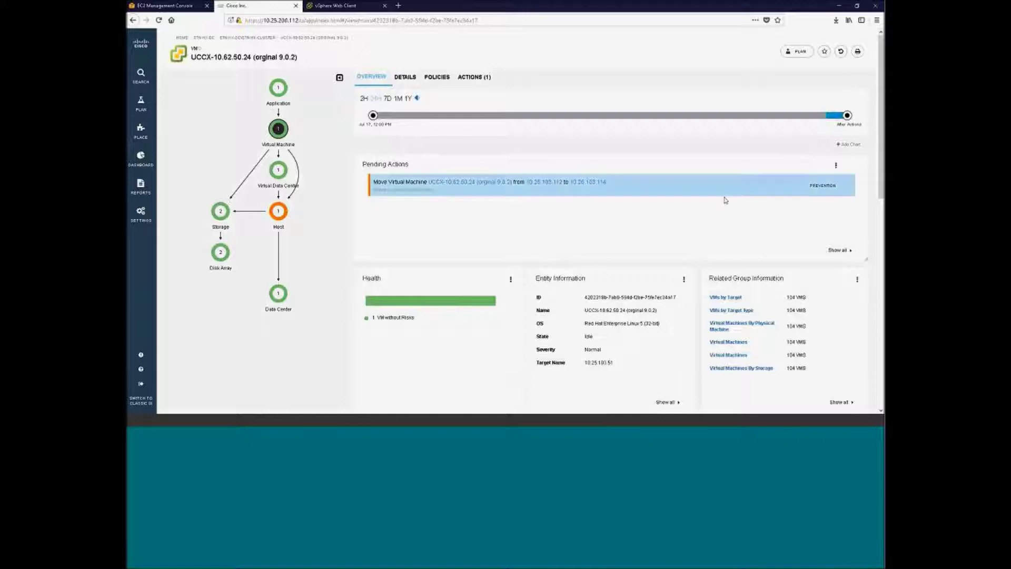
left_click(614, 240)
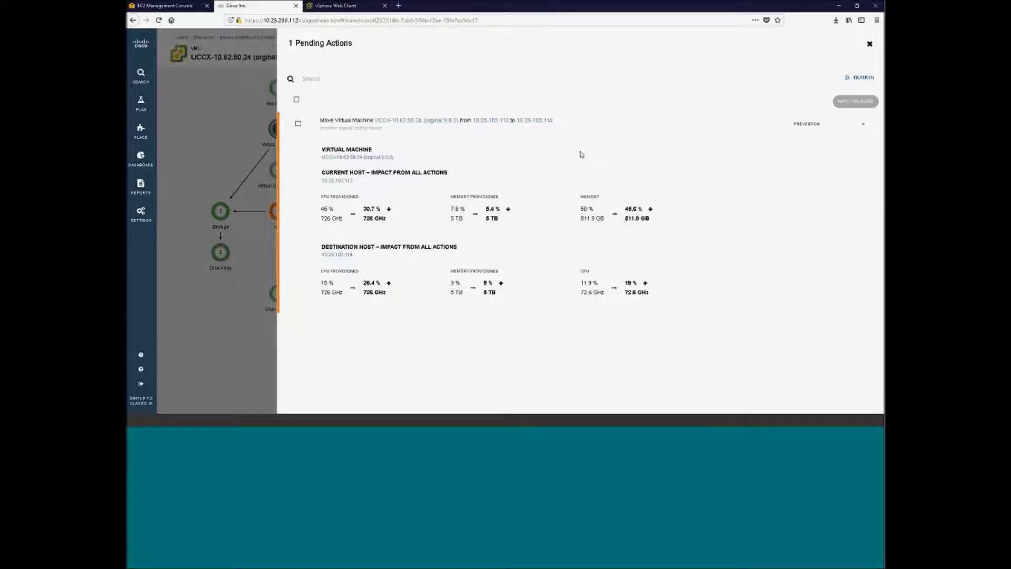
left_click(299, 123)
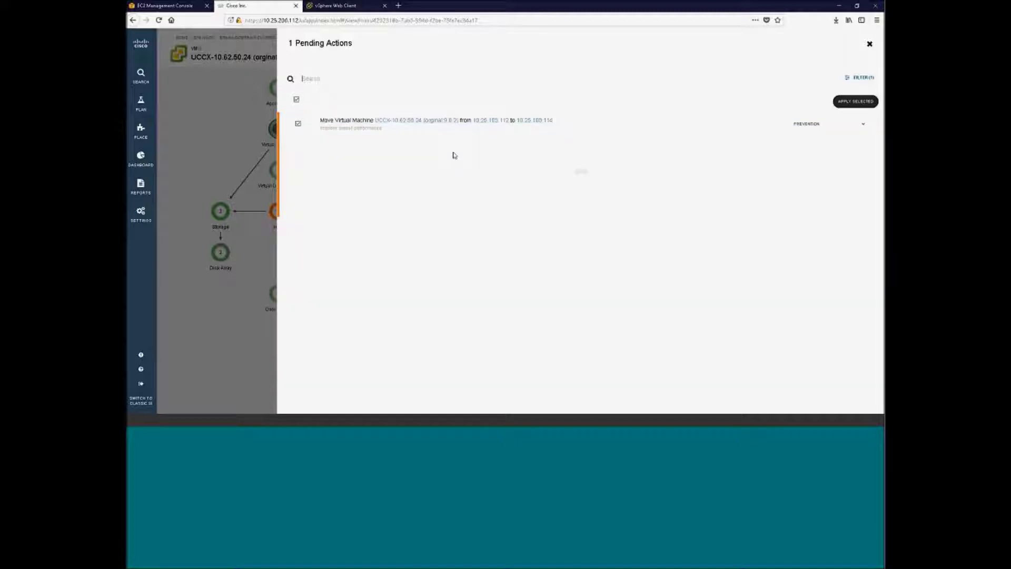
left_click(857, 105)
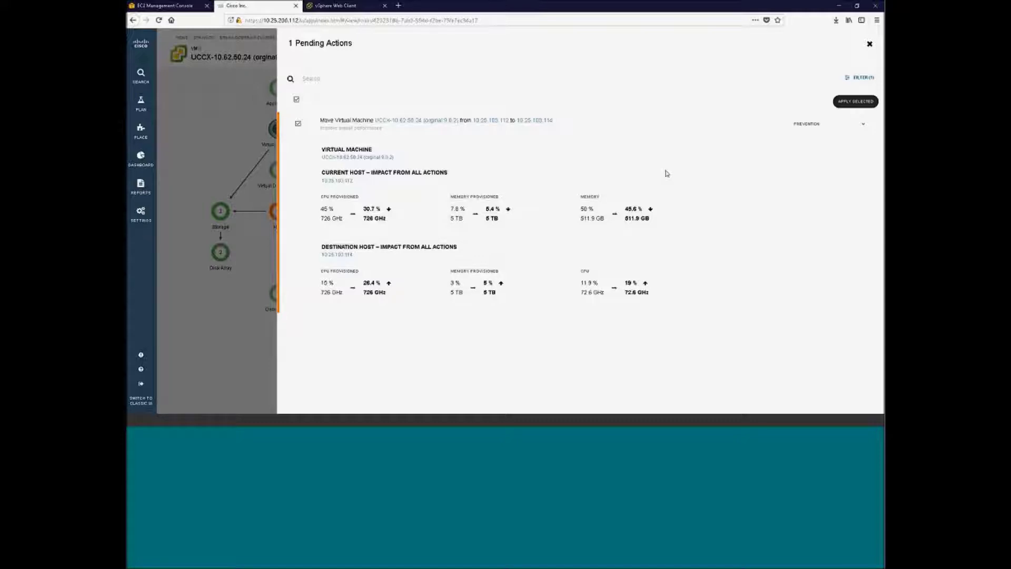
left_click(870, 44)
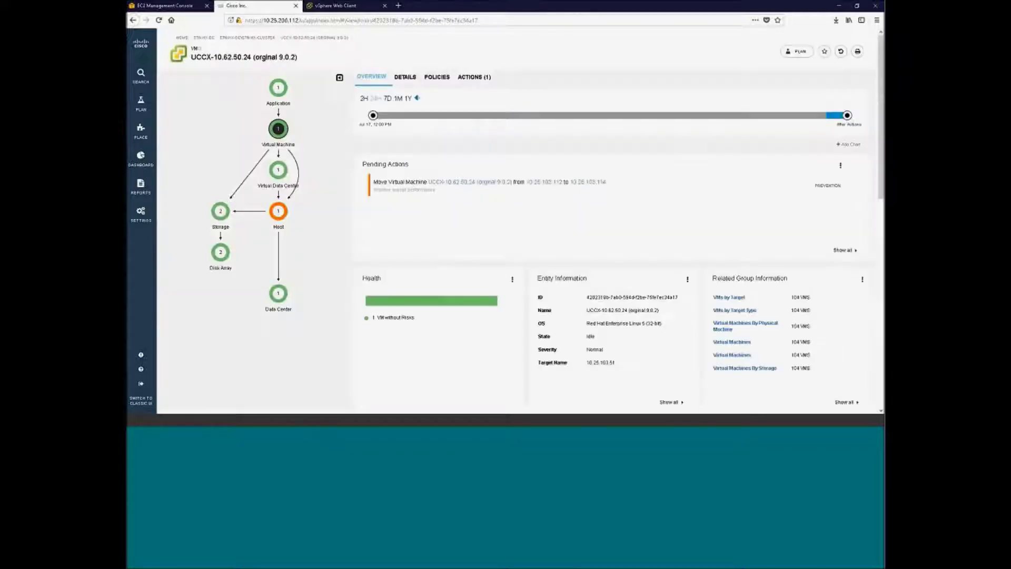
Step: Return home and scroll the full list of 110 pending moves and scale-downs
left_click(141, 44)
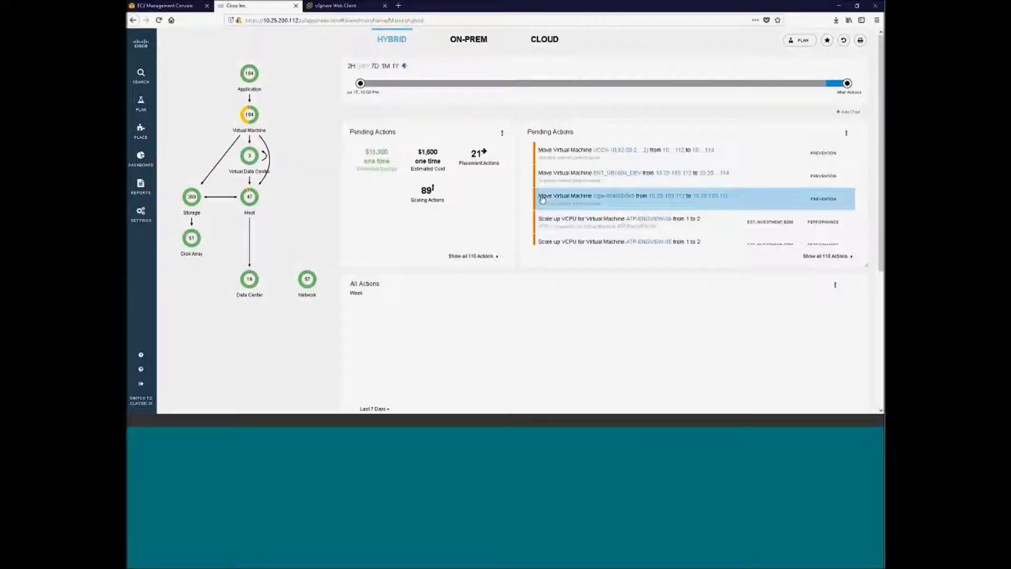
left_click(831, 257)
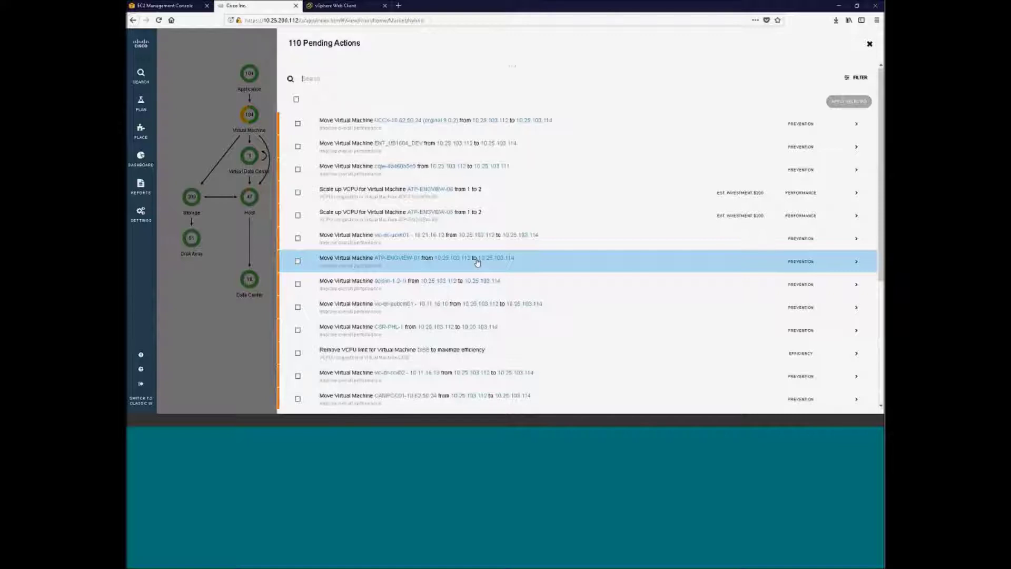
scroll(477, 263, "down", 2)
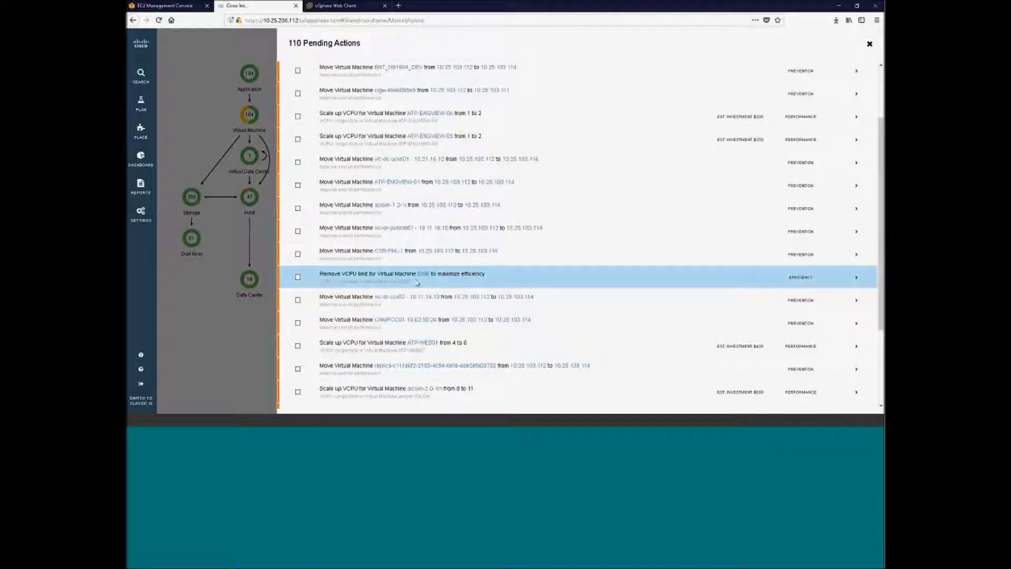
scroll(417, 283, "down", 1)
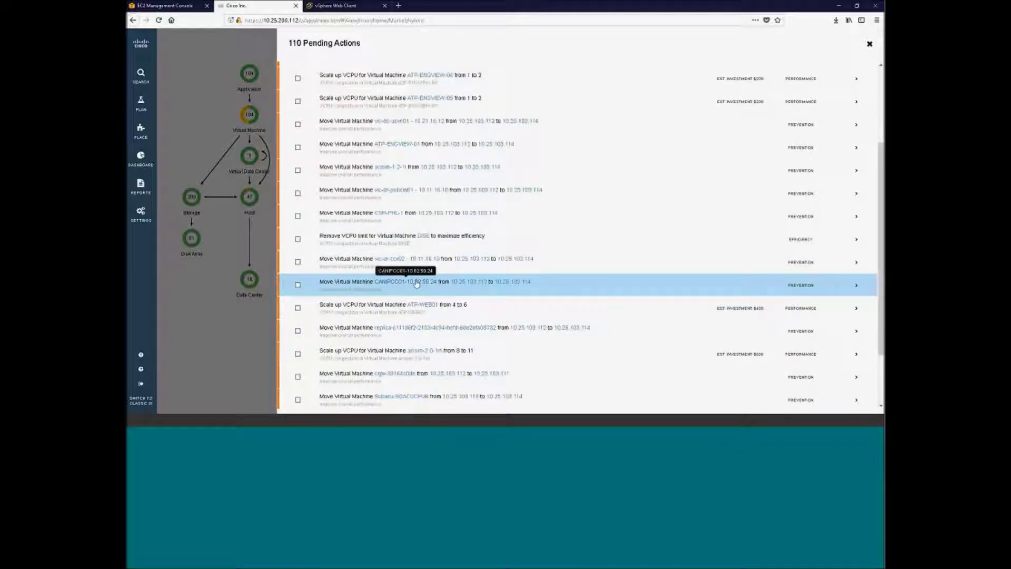
scroll(525, 360, "down", 2)
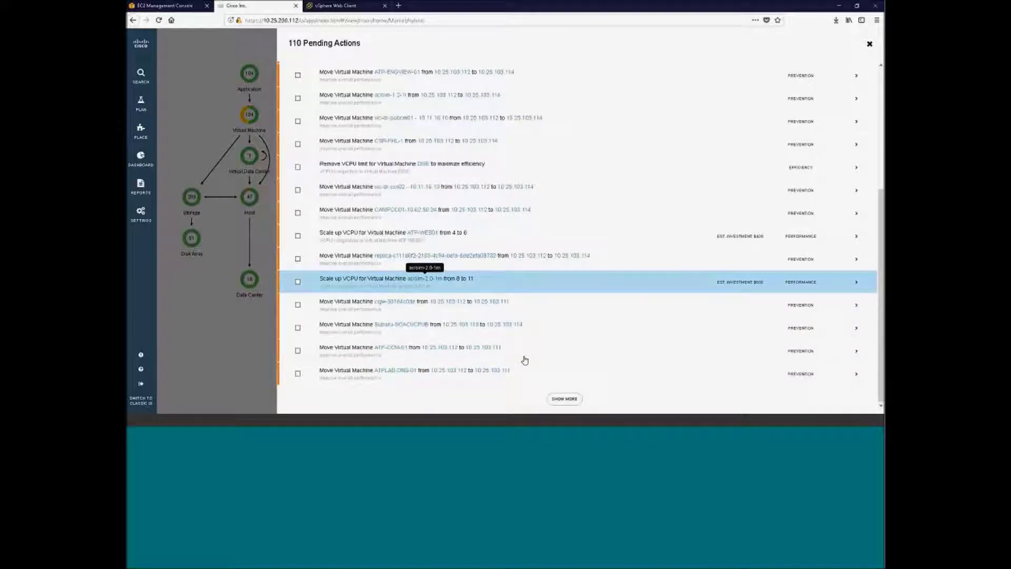
scroll(524, 360, "down", 1)
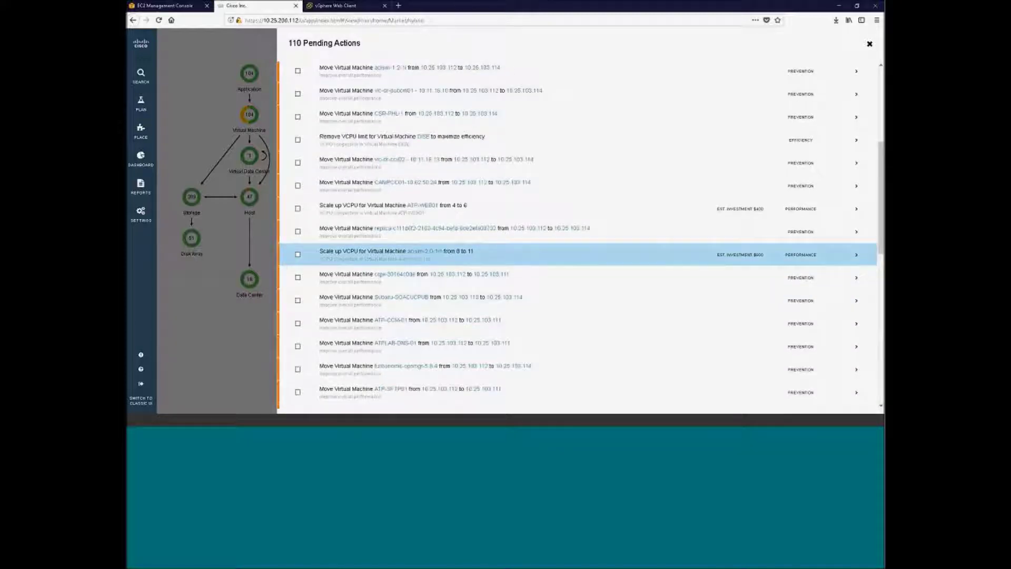
scroll(481, 290, "down", 5)
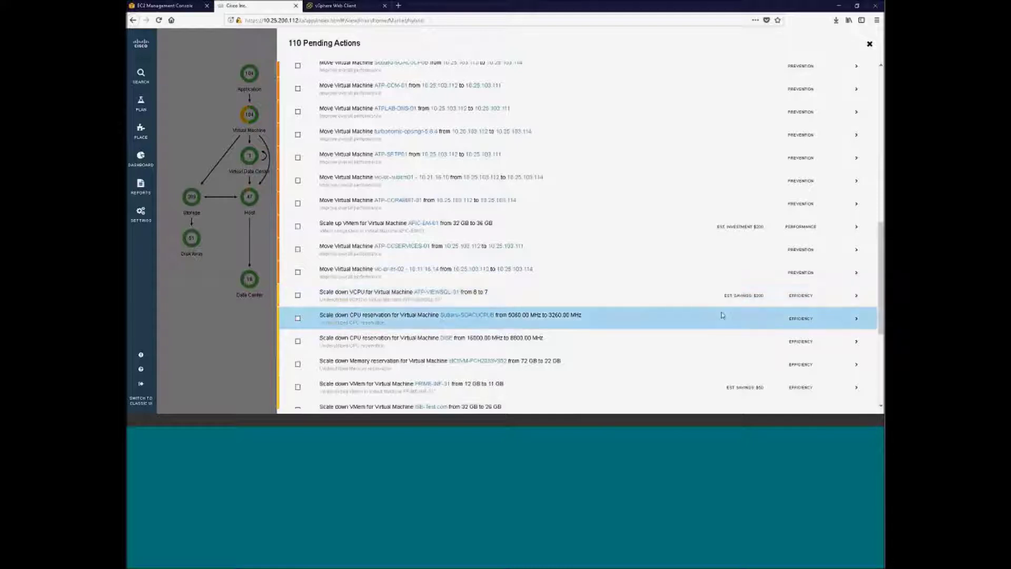
Step: Scroll back to the top of the 110 Pending Actions list and close it
scroll(722, 315, "up", 1)
scroll(723, 315, "up", 5)
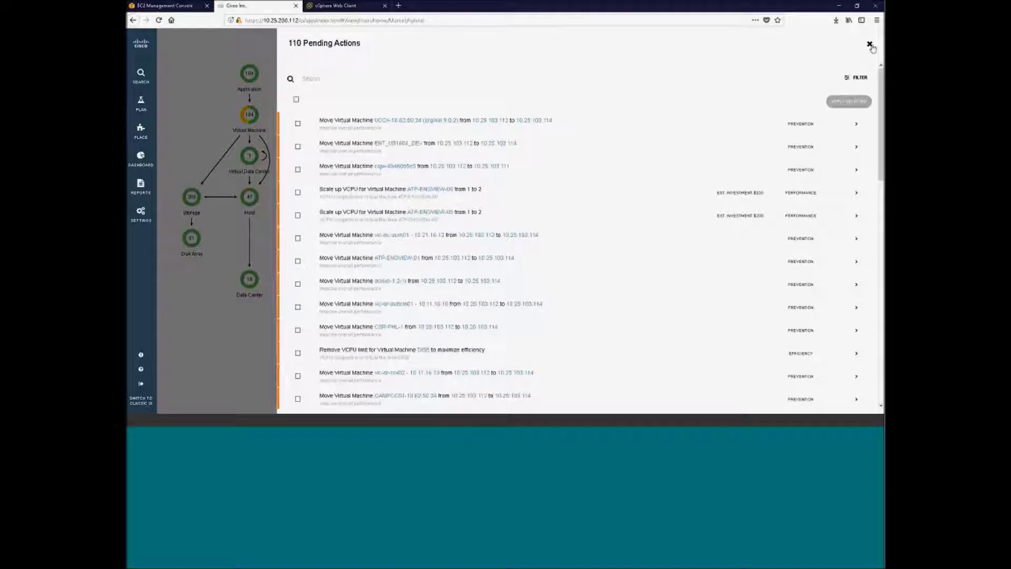
left_click(870, 44)
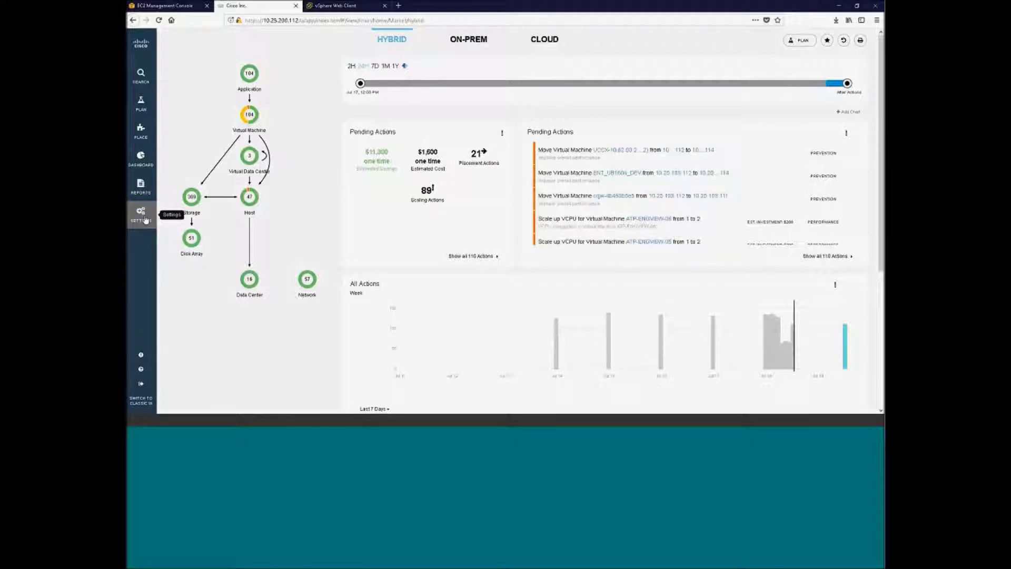
Step: Go to Settings > Target Configuration and start adding a new target
left_click(146, 219)
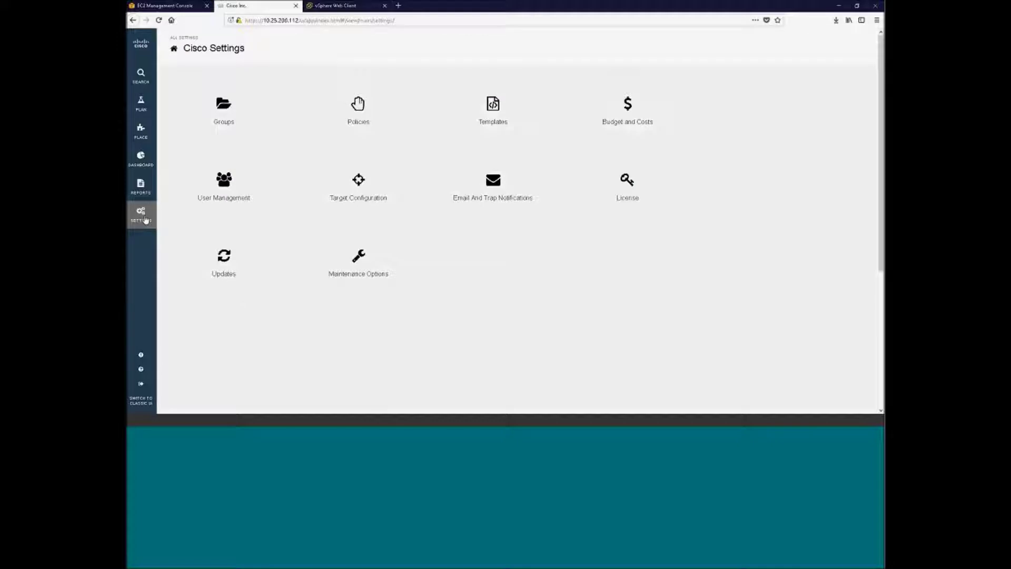
left_click(357, 187)
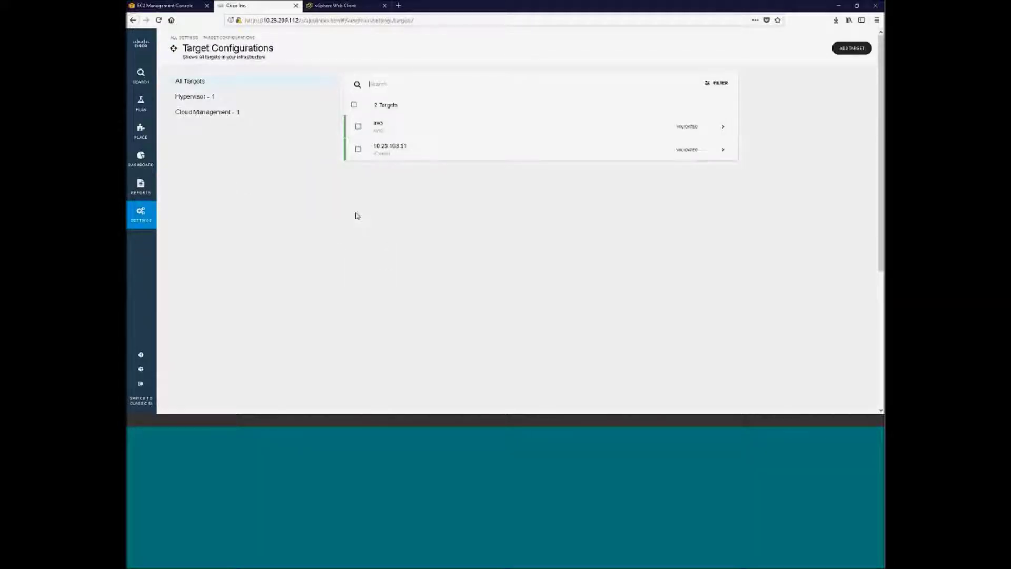
left_click(849, 52)
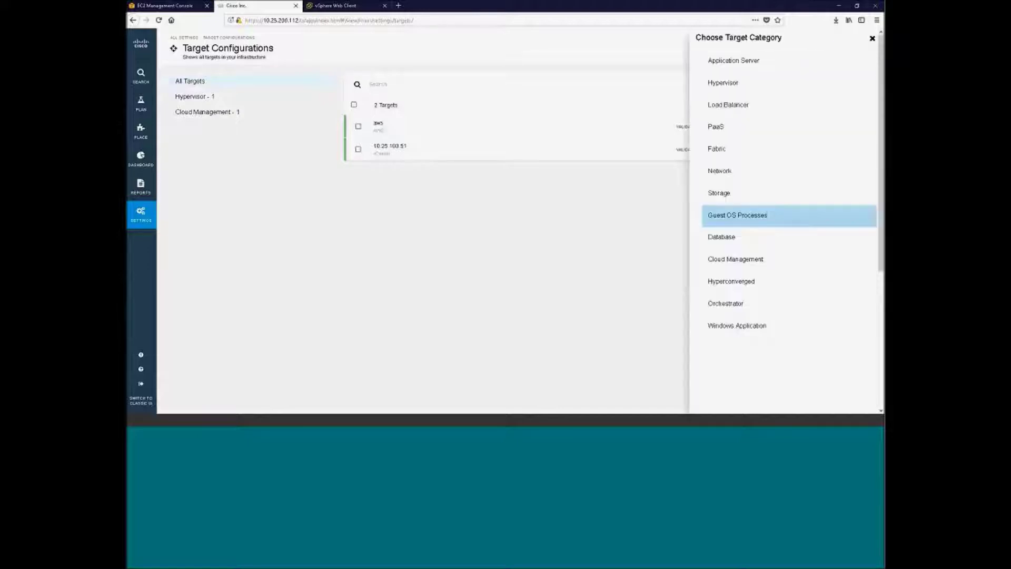
left_click(723, 84)
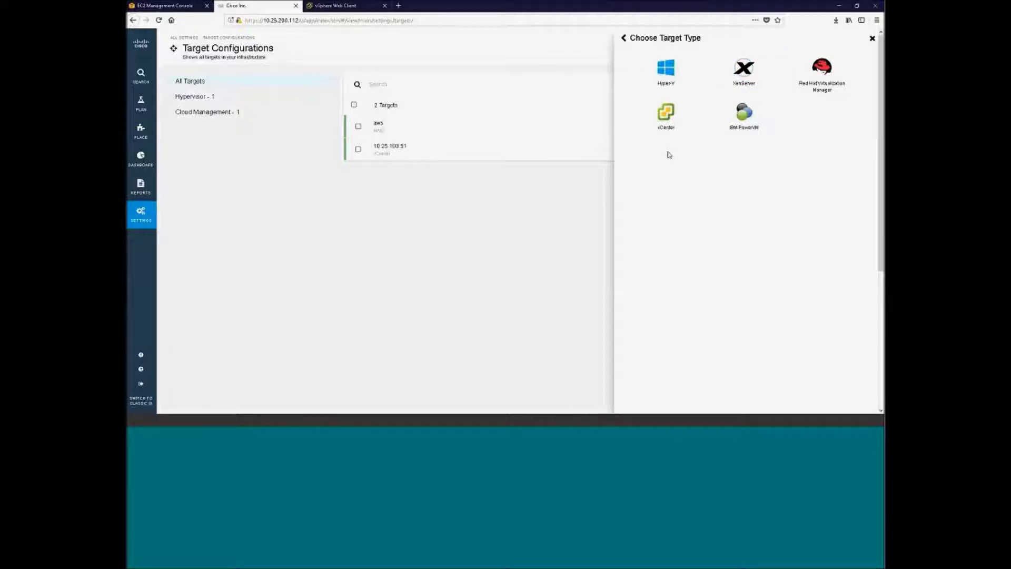
left_click(624, 39)
left_click(712, 60)
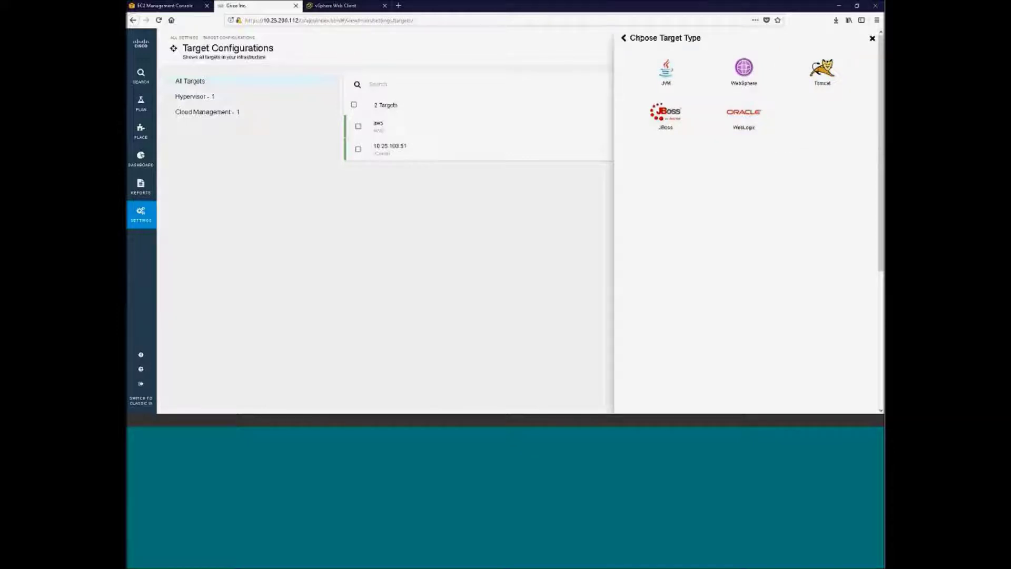
left_click(625, 40)
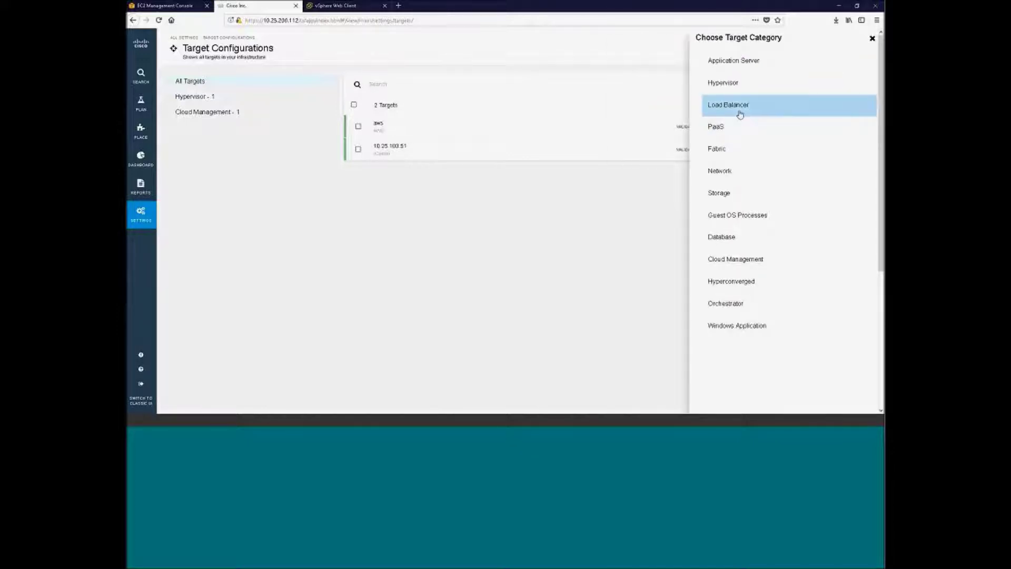
left_click(735, 151)
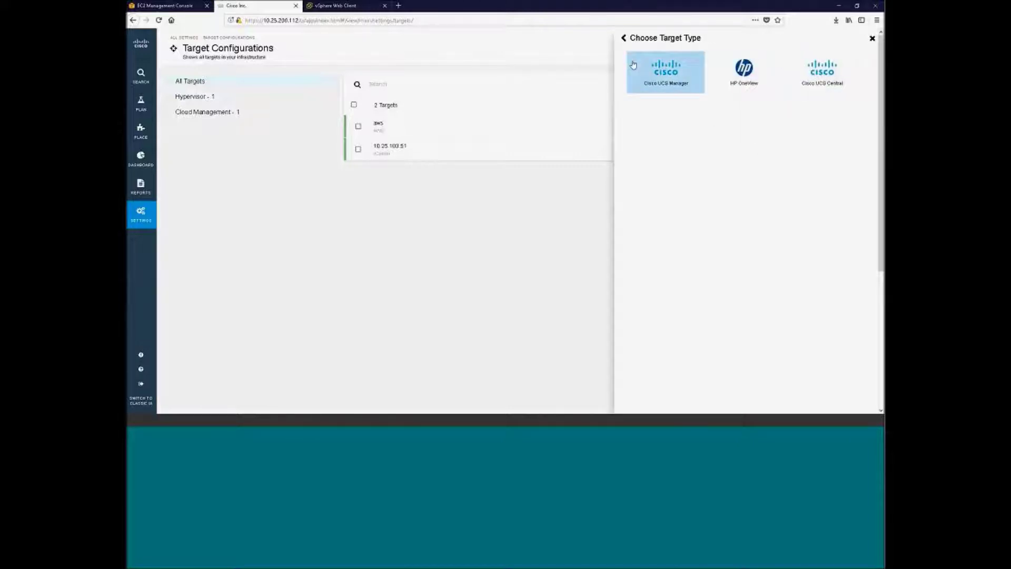
left_click(624, 38)
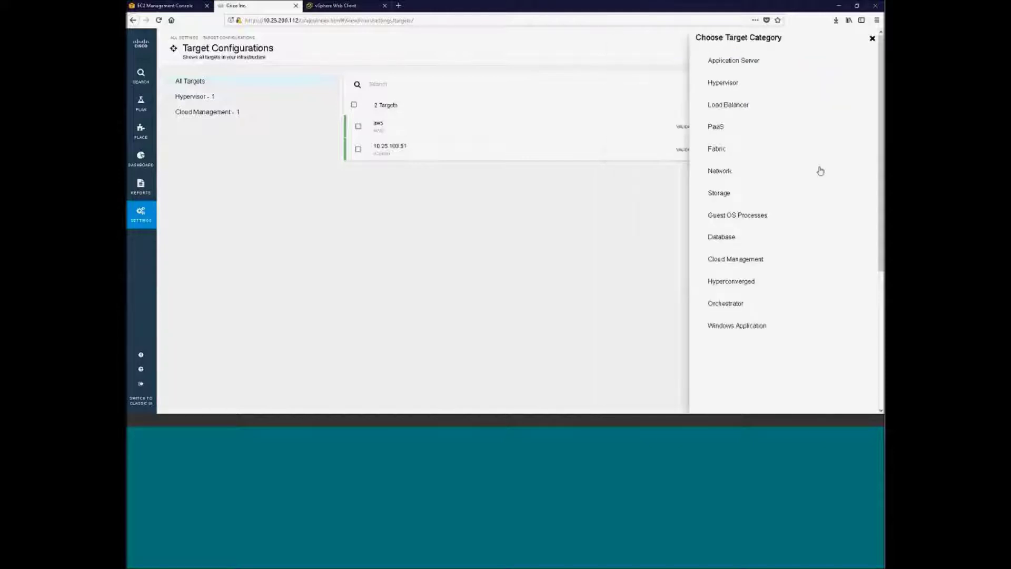
left_click(740, 174)
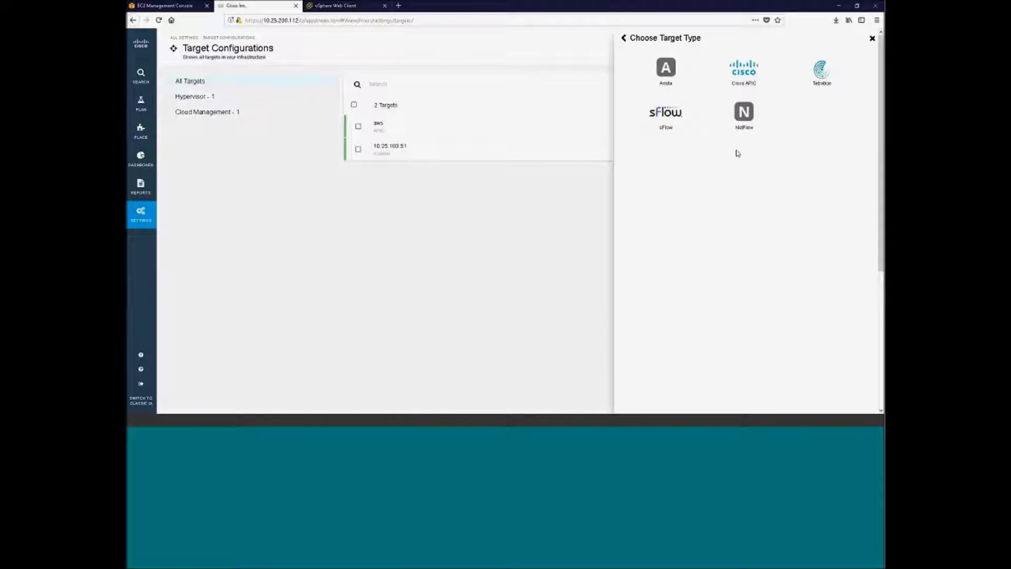
left_click(821, 77)
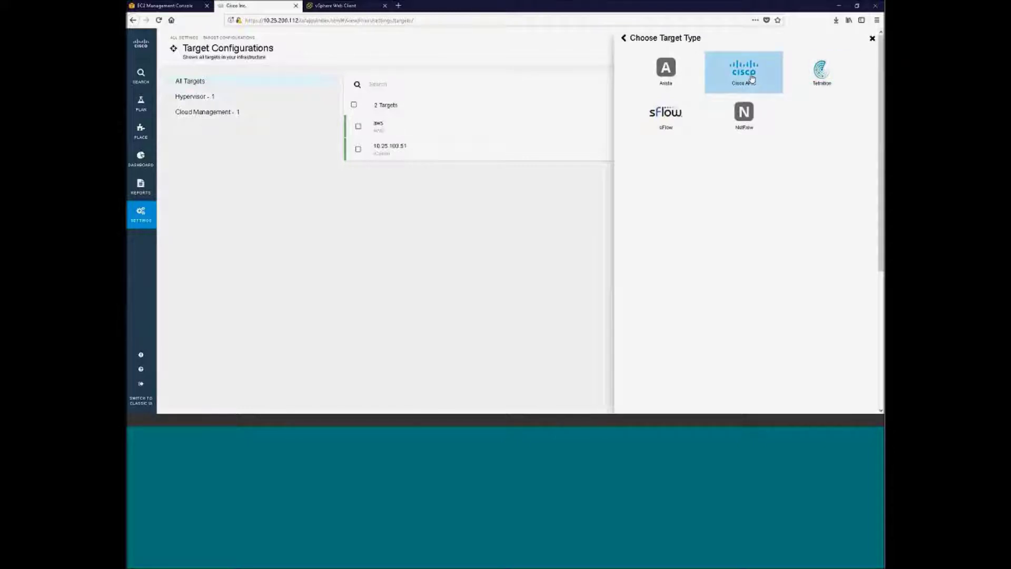
left_click(624, 38)
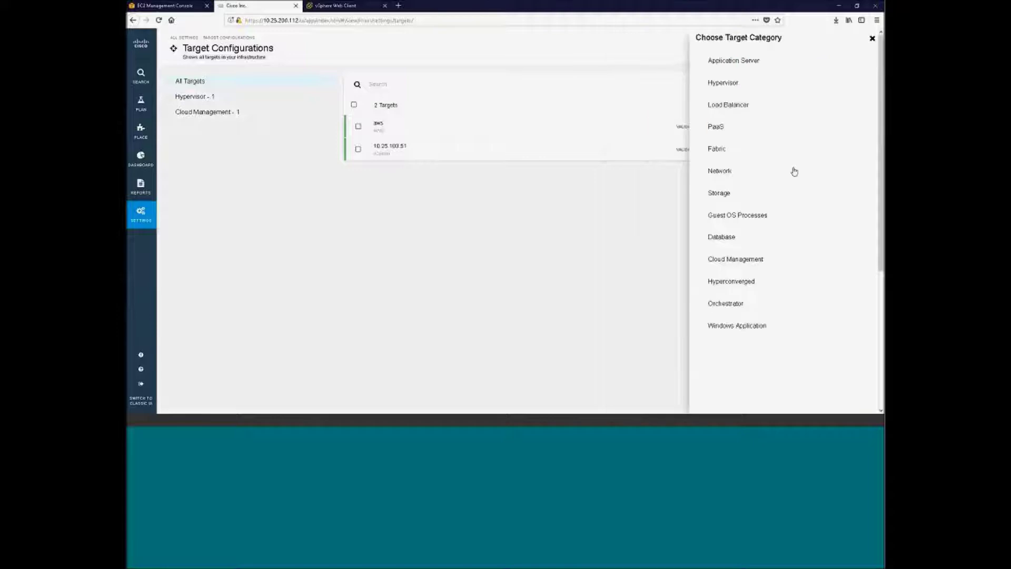
left_click(764, 195)
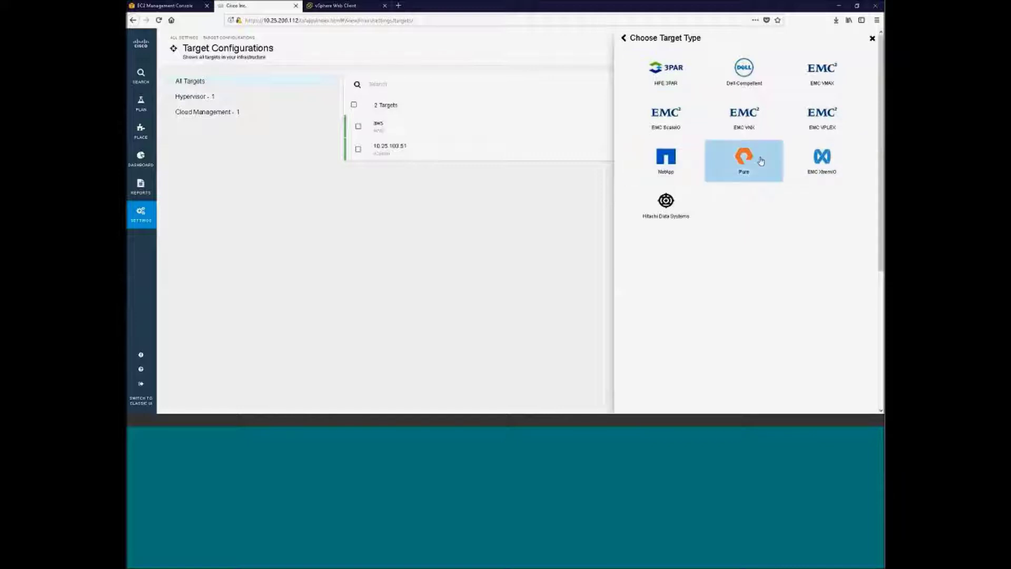
left_click(624, 37)
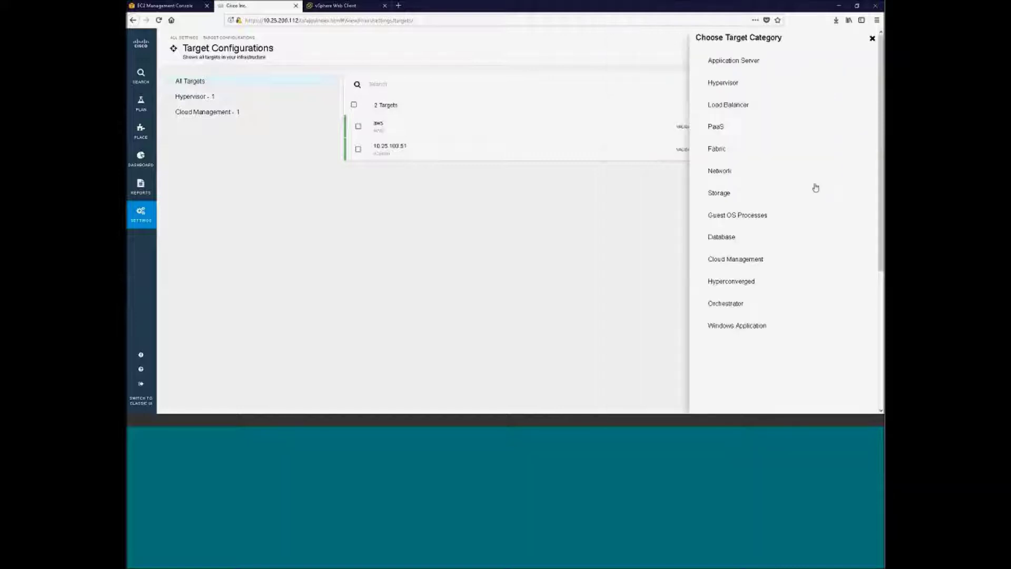
left_click(726, 238)
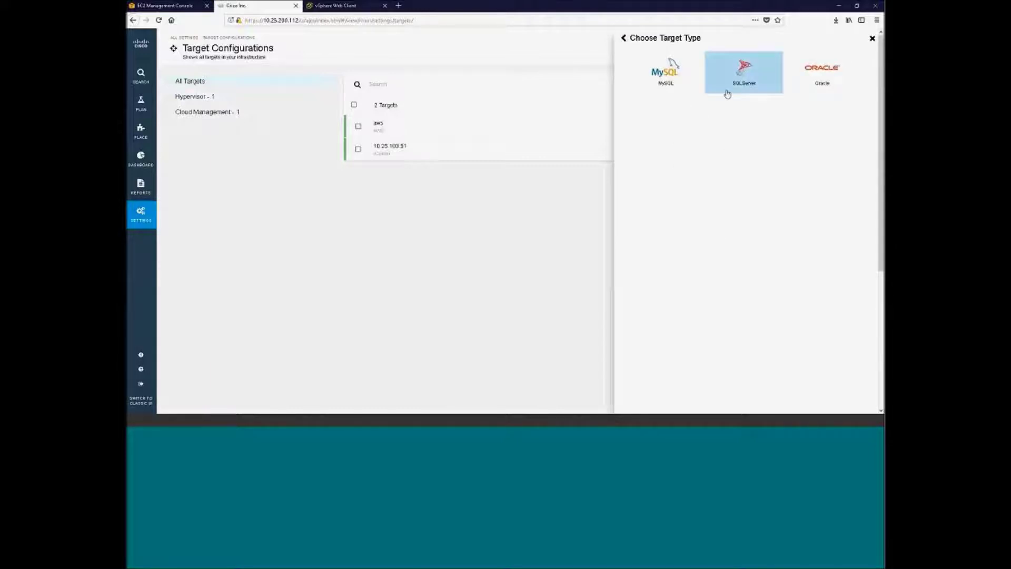
left_click(624, 39)
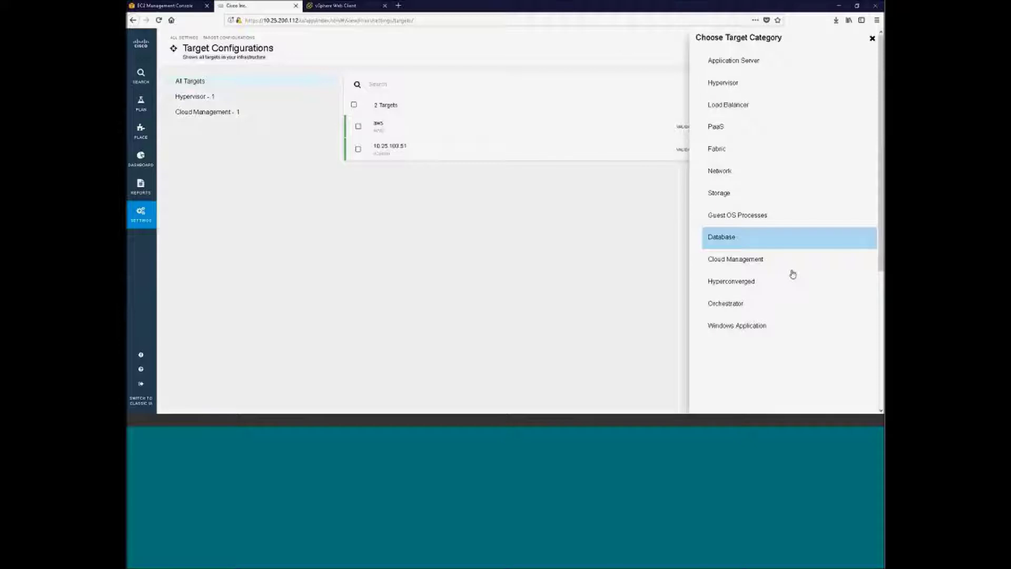
left_click(760, 281)
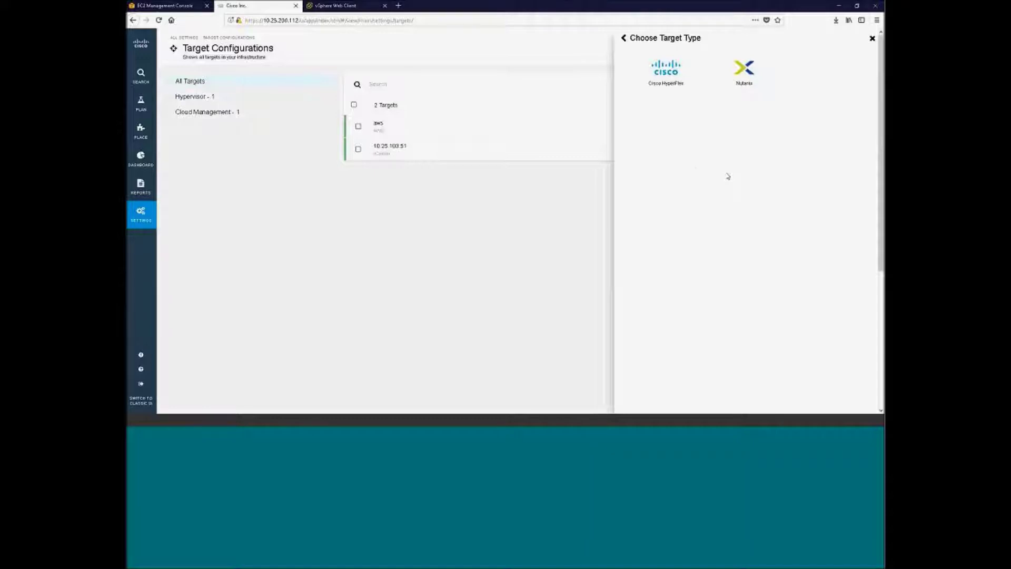
left_click(624, 38)
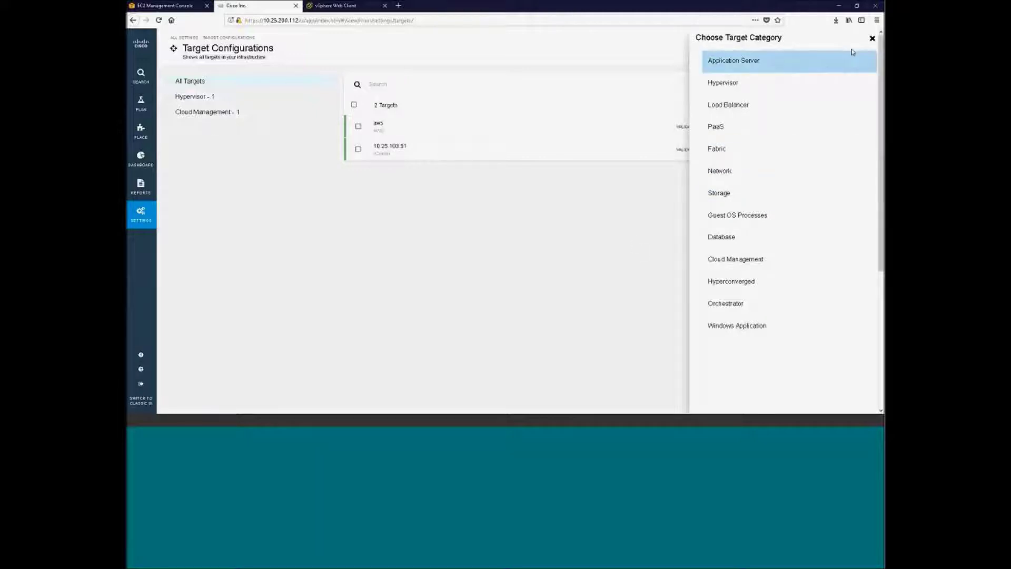
Step: Close the target category chooser and open Group Management from Settings
left_click(431, 237)
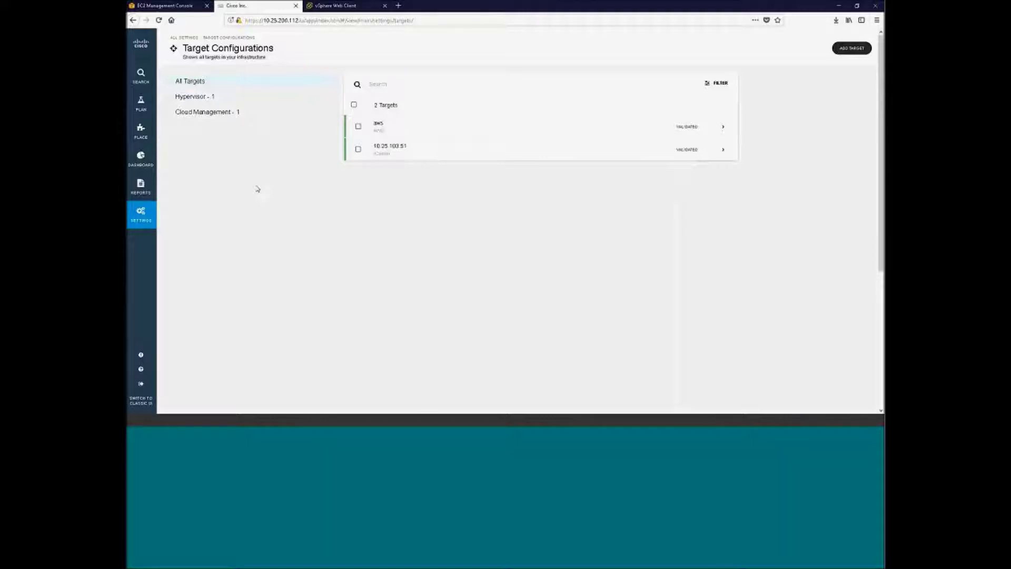
left_click(135, 213)
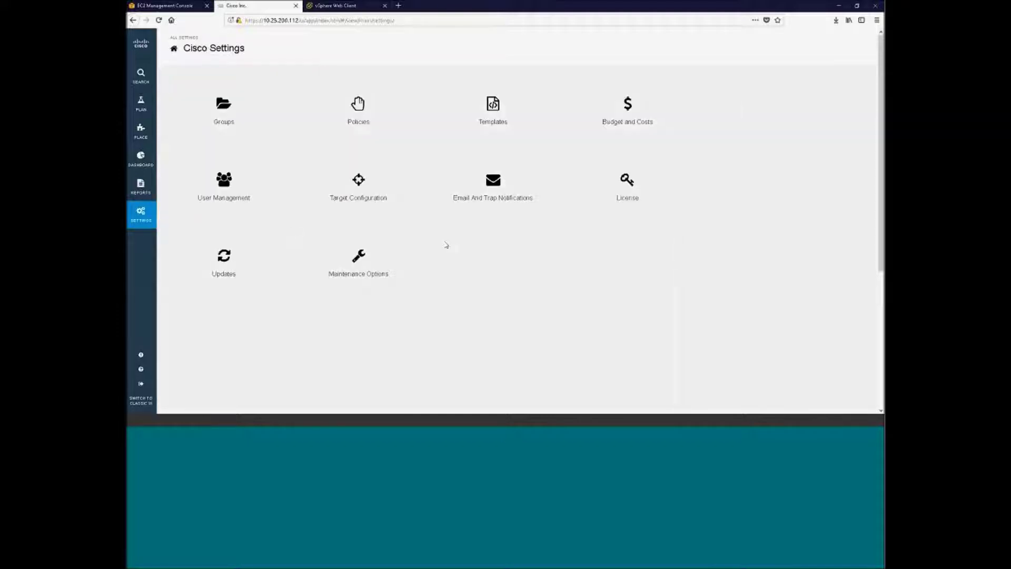
left_click(224, 115)
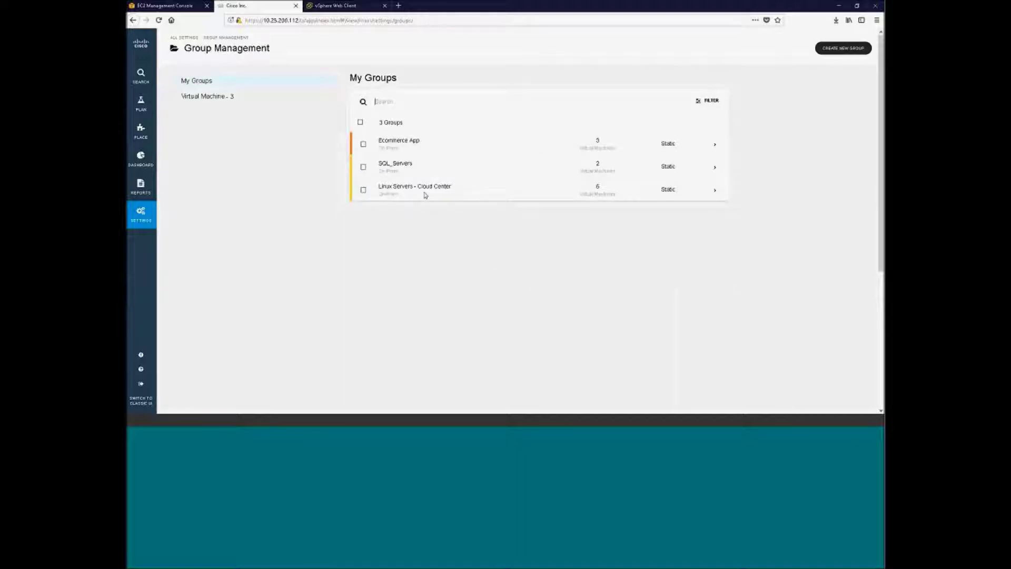
Step: Select the Ecommerce App group, then go back to the Settings overview
left_click(418, 151)
left_click(143, 213)
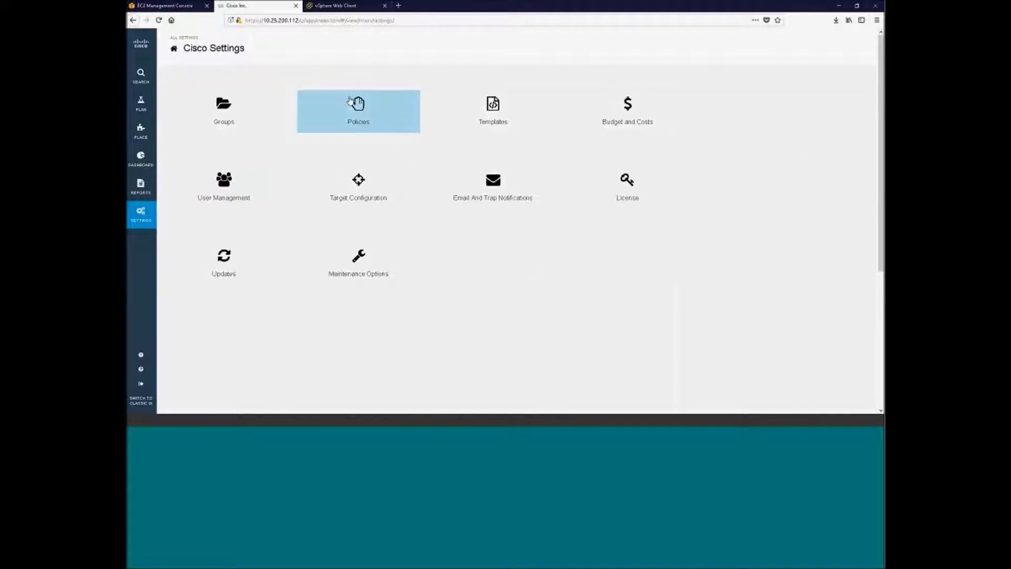
Step: Open Policy Management and scroll the default policies from Application to Virtual Machine defaults
left_click(356, 104)
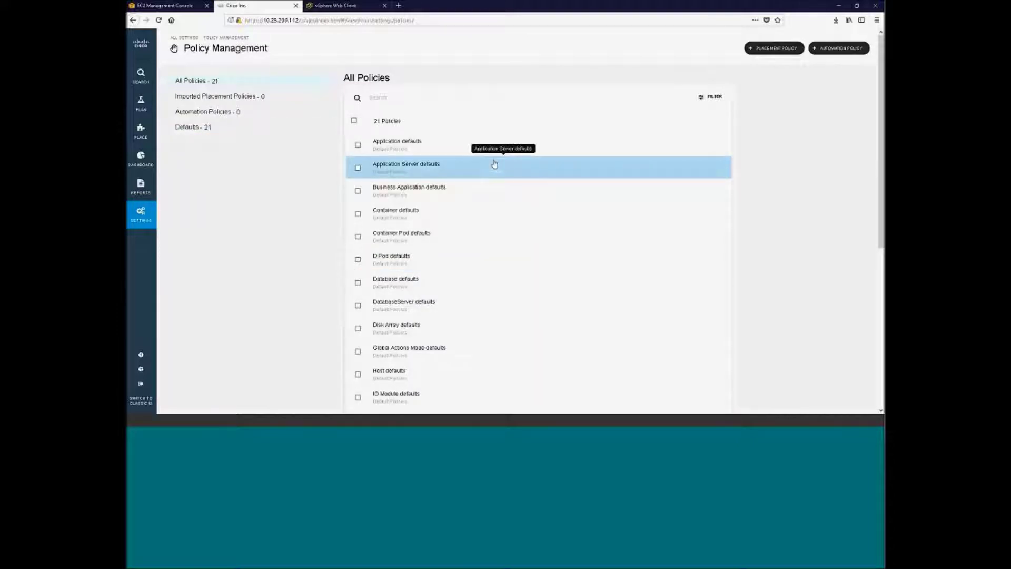
scroll(495, 164, "down", 3)
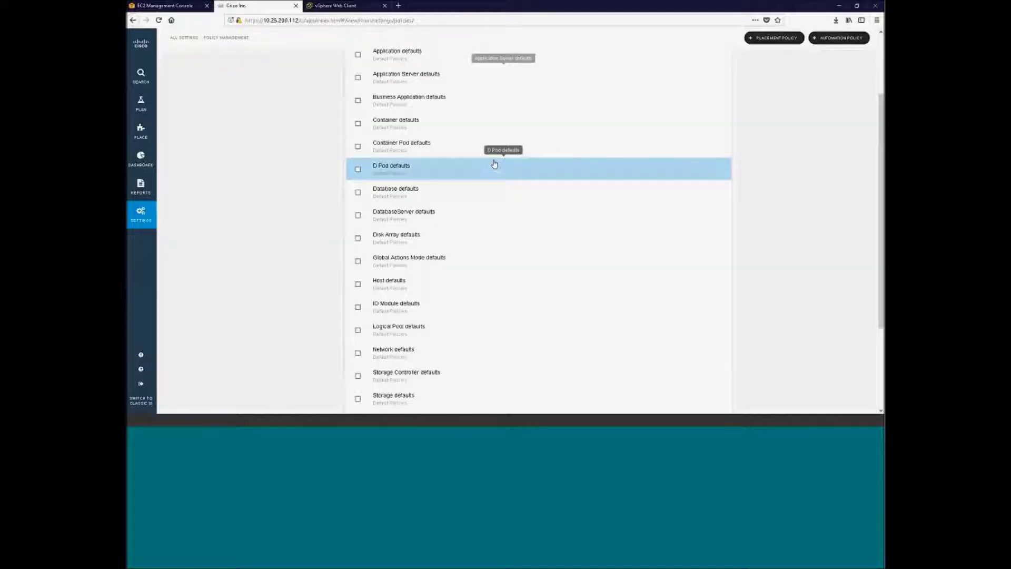
scroll(494, 164, "down", 4)
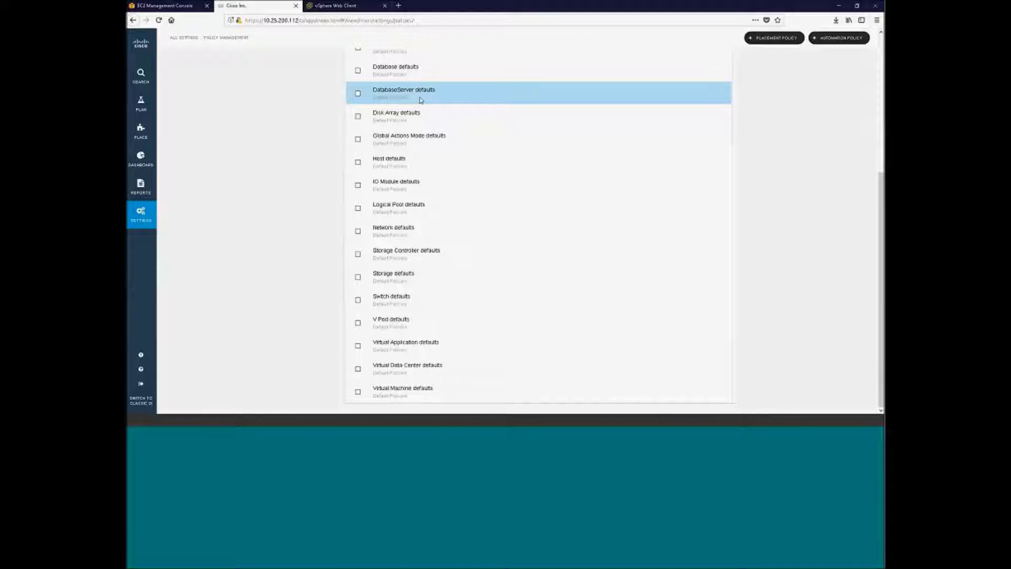
Step: In the Virtual Machine defaults policy, switch vCPU Resize Up to Automated, review, and close it
left_click(421, 395)
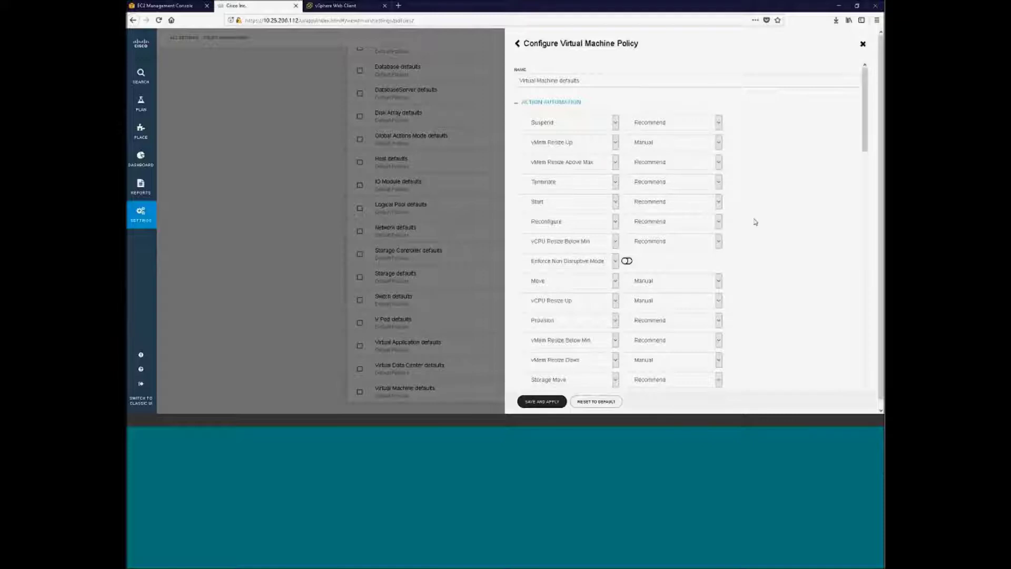
scroll(758, 226, "down", 1)
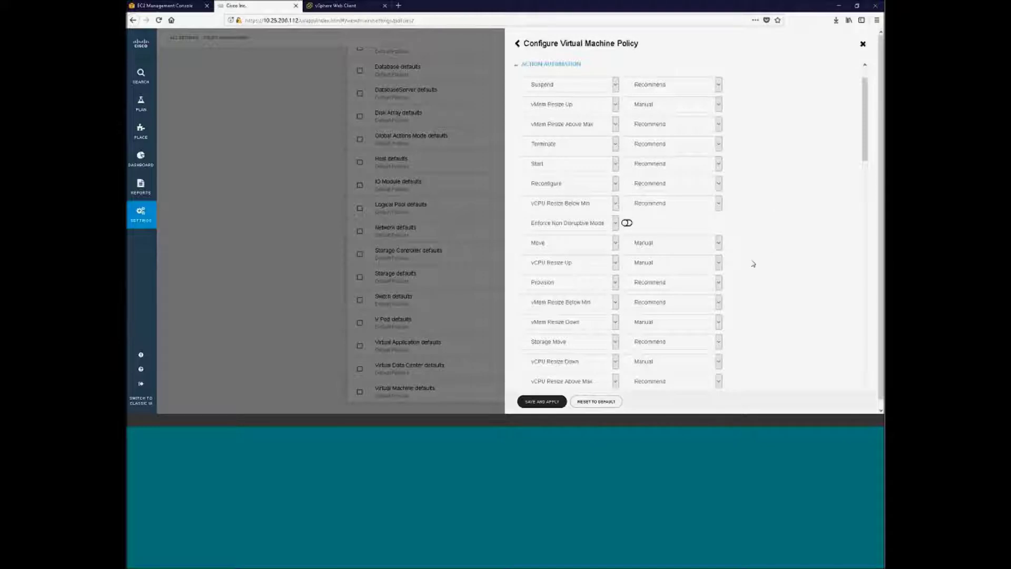
left_click(719, 262)
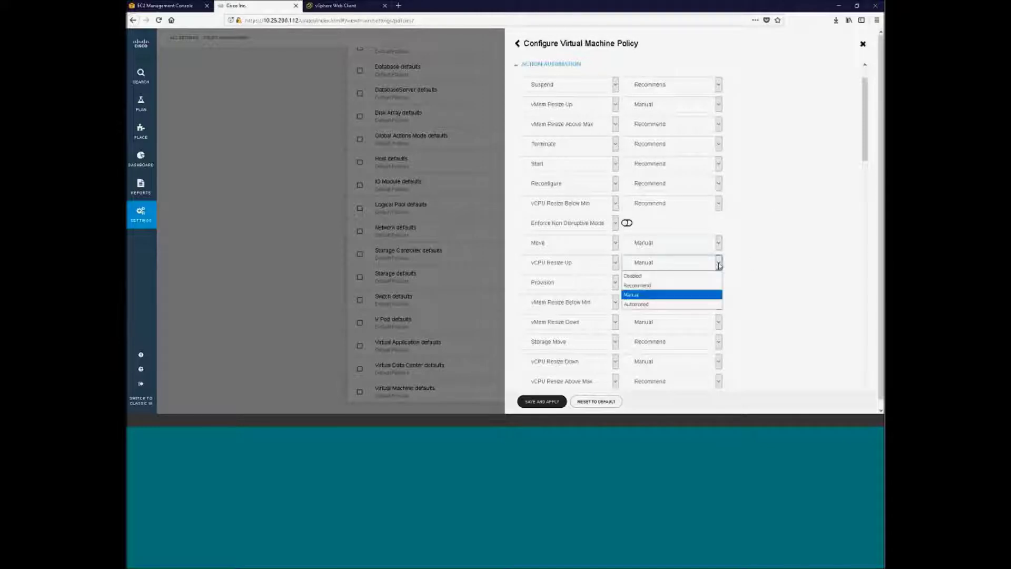
left_click(658, 304)
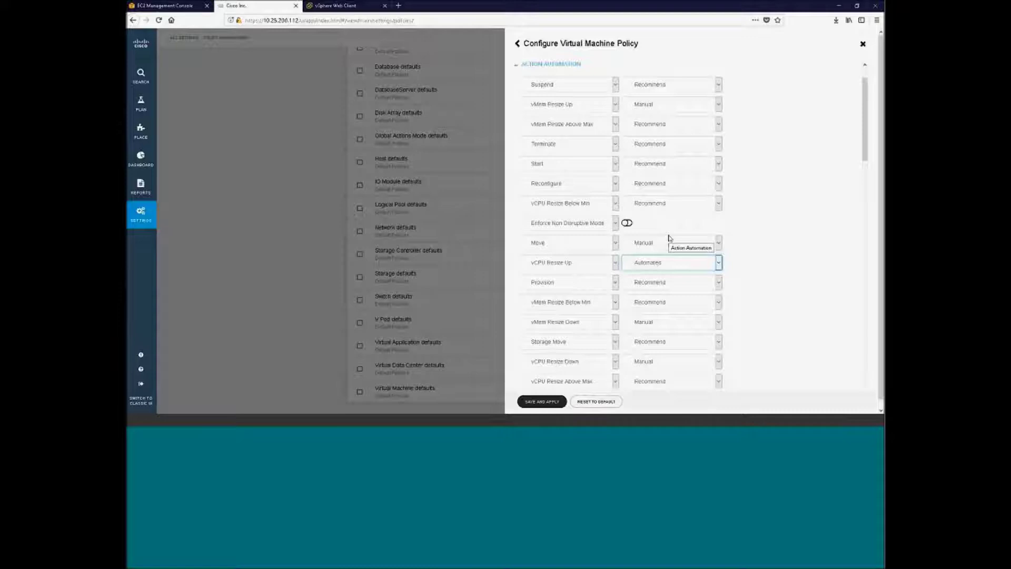
scroll(670, 238, "down", 3)
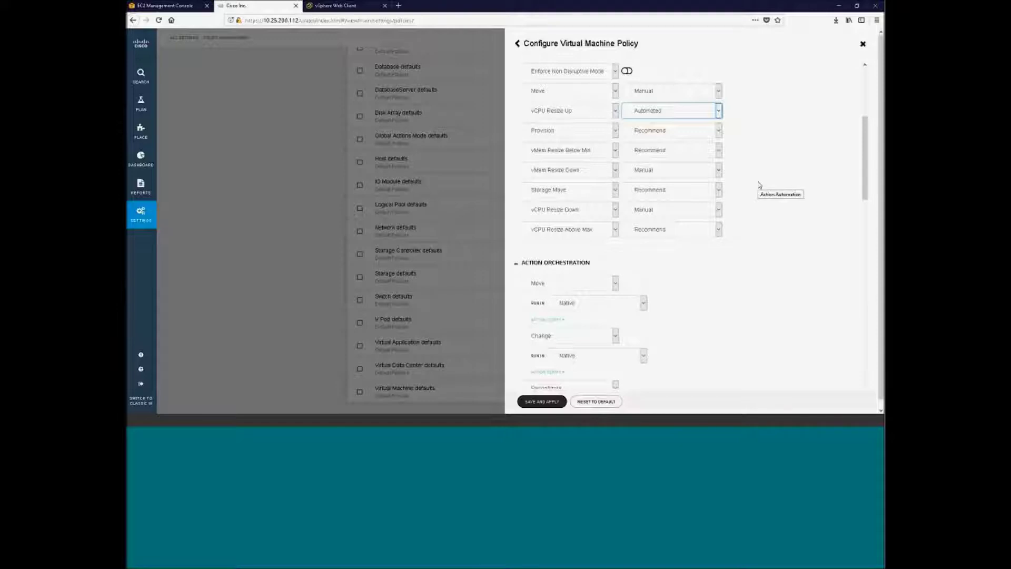
left_click(862, 45)
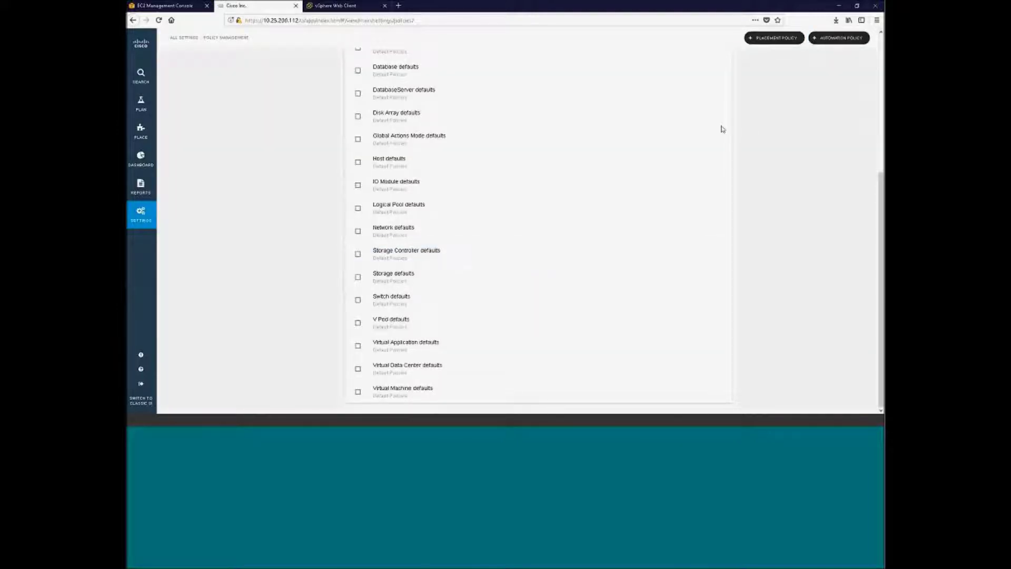
Step: Return to the top of the policy list and begin a new Place-type placement policy
scroll(759, 121, "up", 5)
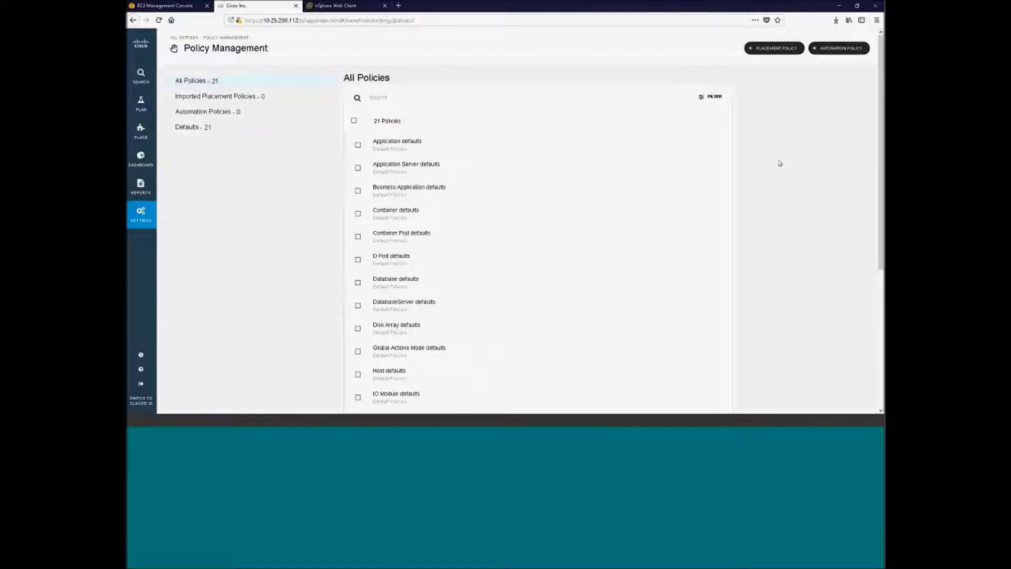
left_click(776, 51)
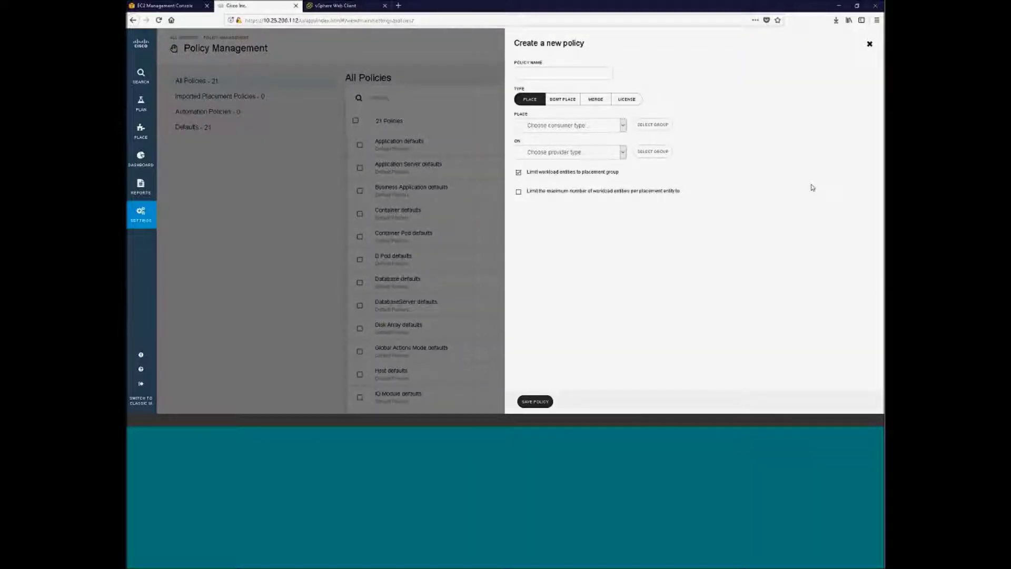
Step: Start the policy name with 'SQ' and make it a License policy
left_click(570, 74)
type("SQL")
left_click(619, 103)
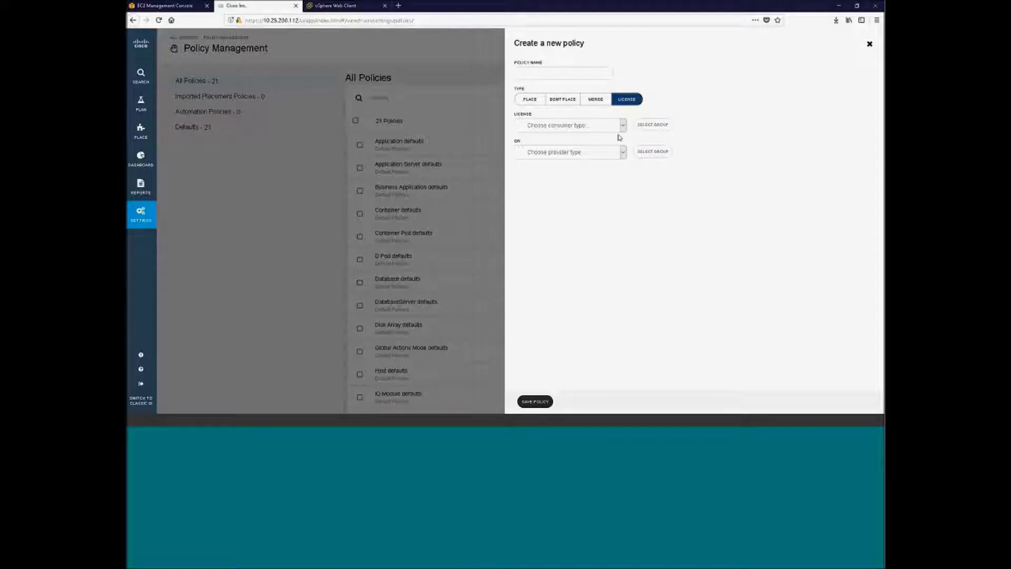
Step: Set the consumers to VirtualMachine from the SQL_Servers group, found by searching 'SQL'
left_click(593, 128)
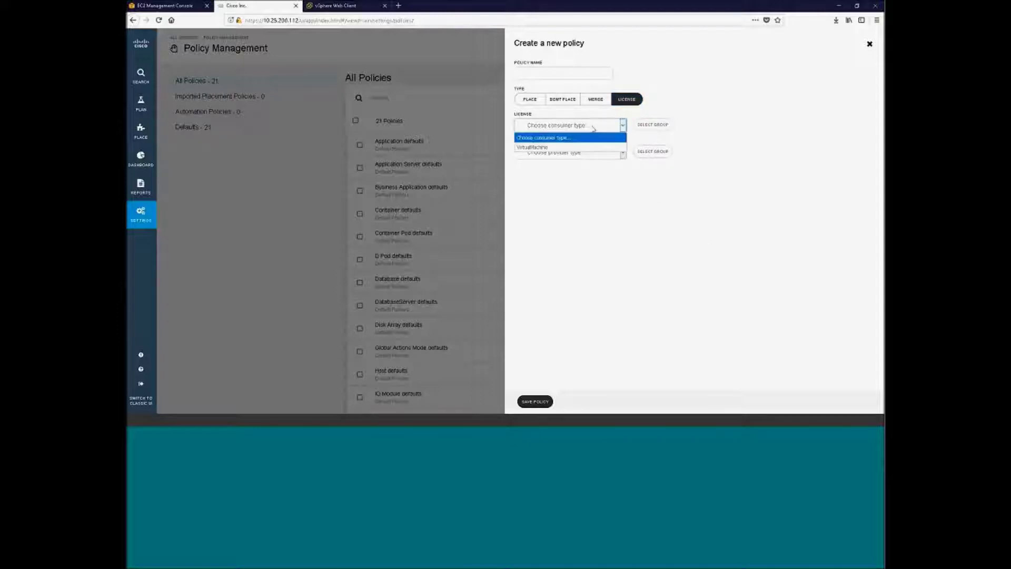
left_click(571, 147)
left_click(652, 125)
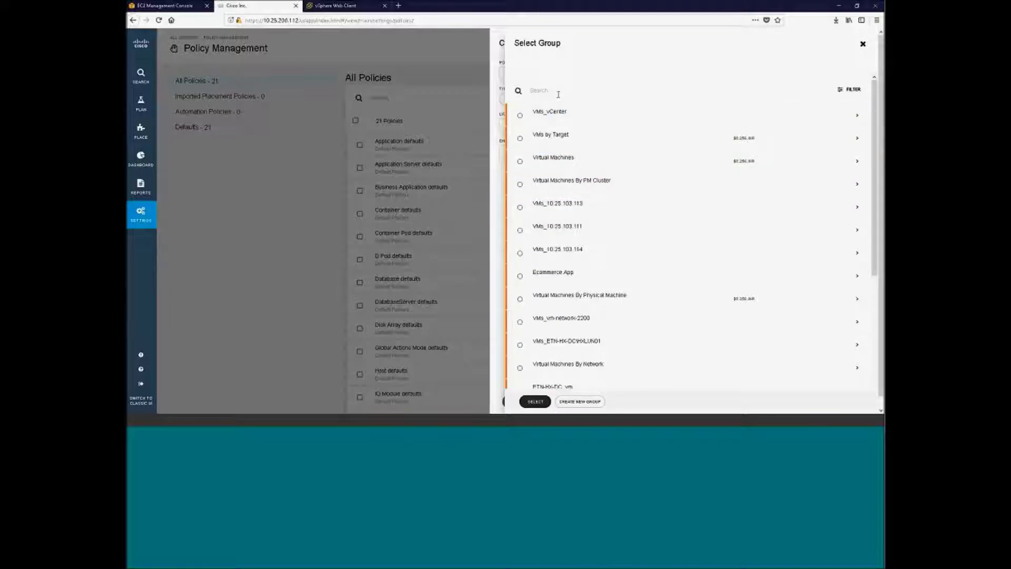
type("SQL")
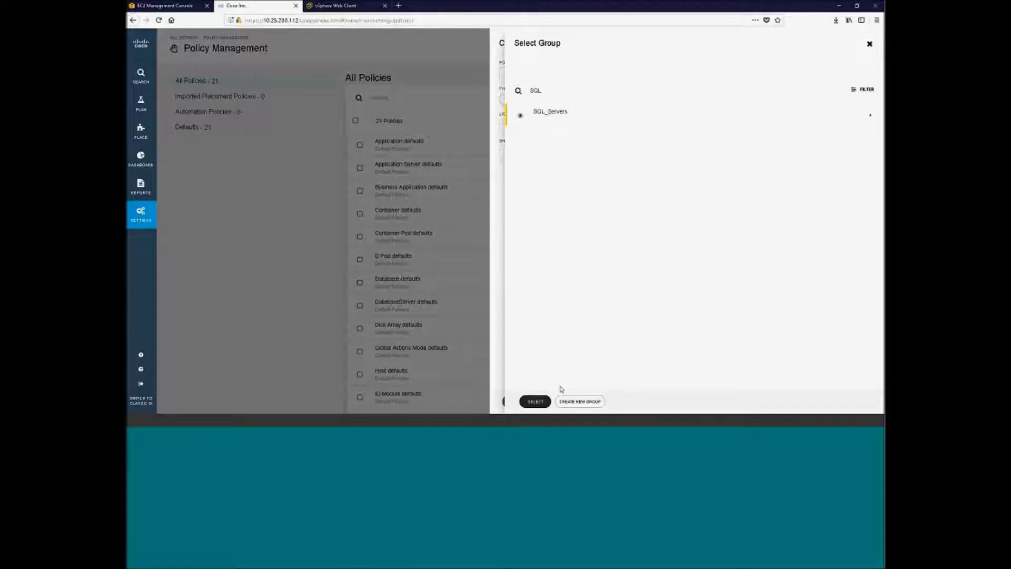
left_click(535, 402)
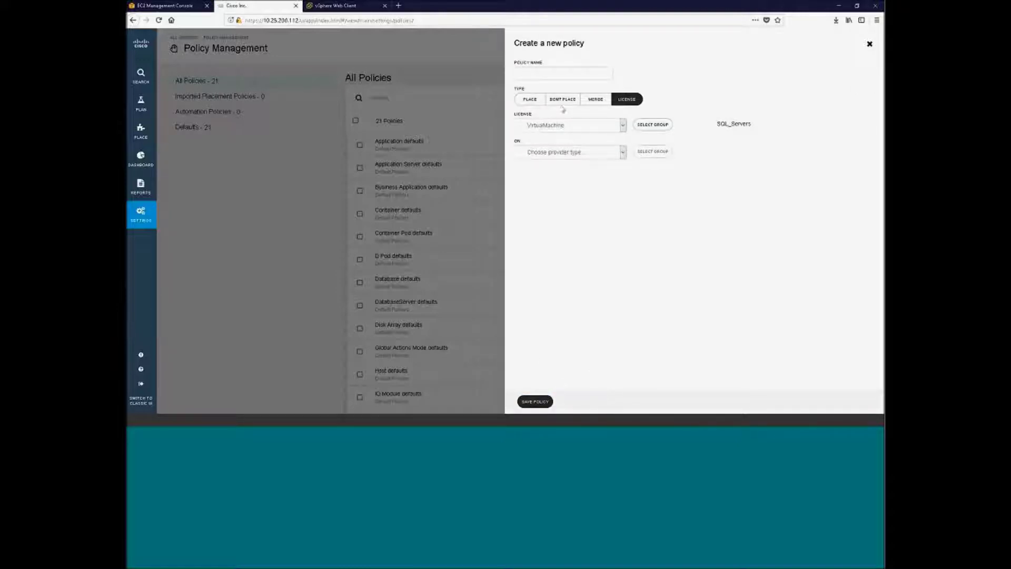
Step: Keep the License type, set PhysicalMachine as provider type, and close the host groups without choosing one
left_click(626, 102)
left_click(600, 156)
left_click(579, 174)
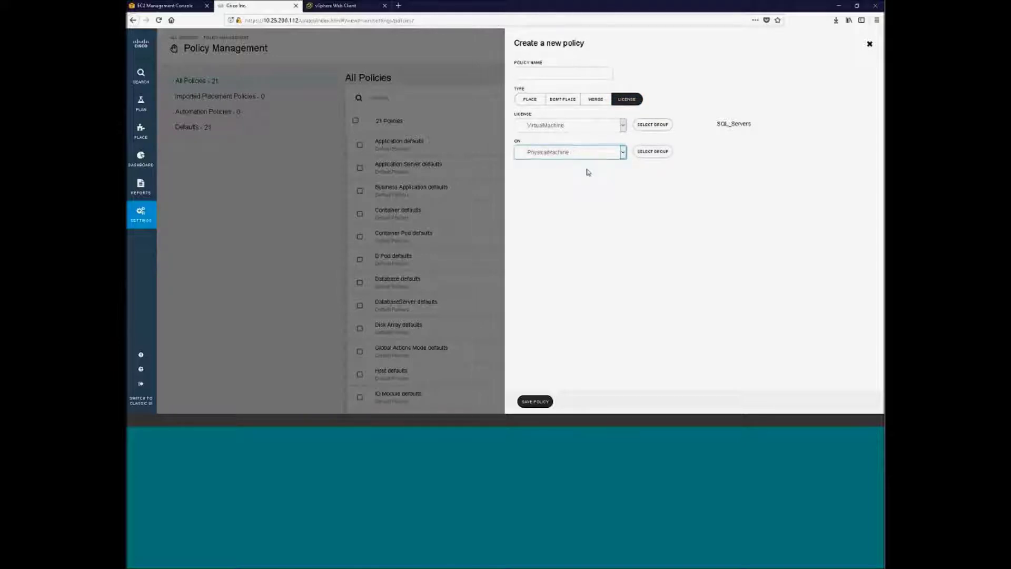
left_click(667, 155)
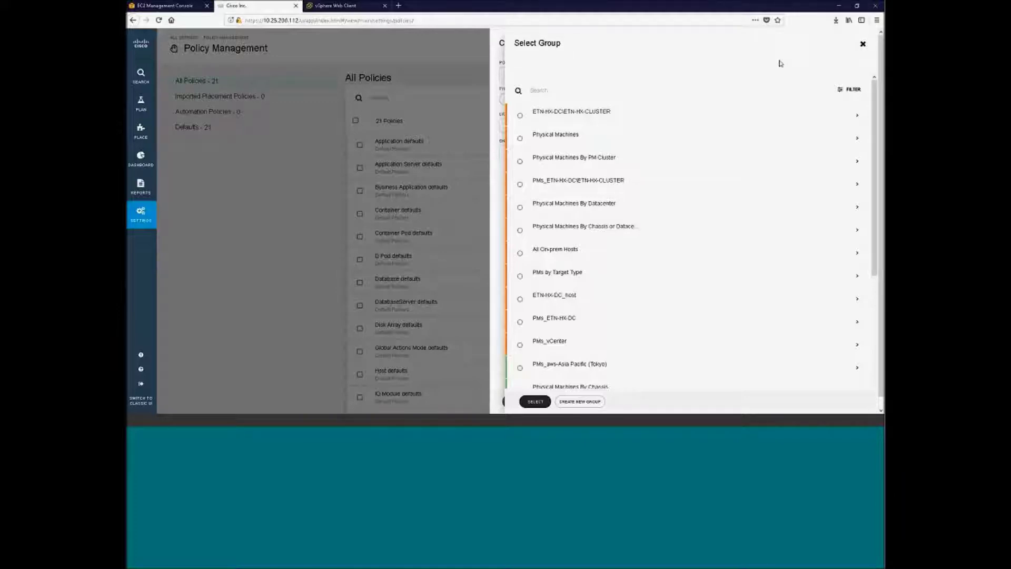
left_click(863, 46)
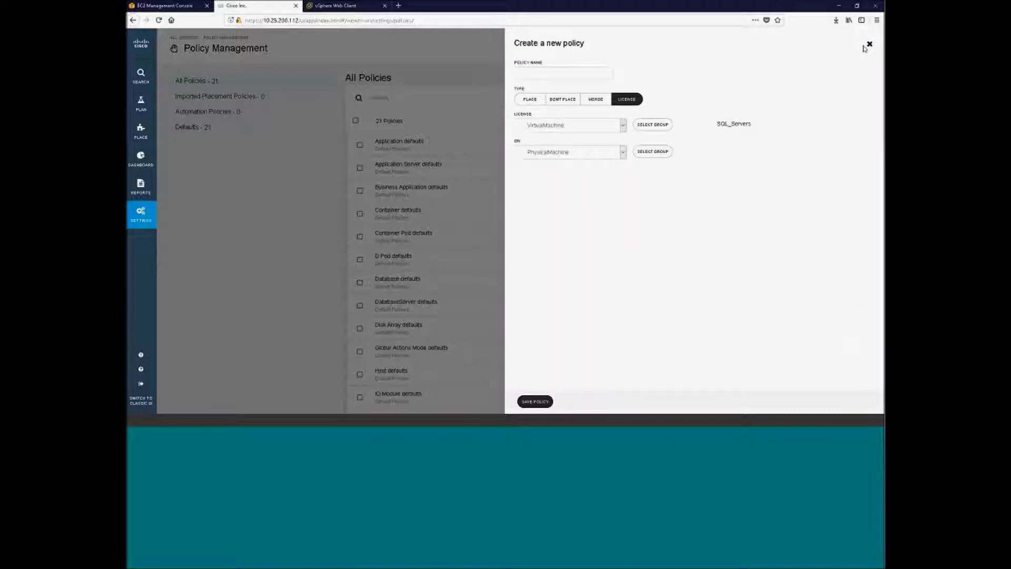
Step: Discard the unsaved license policy and bring up the automation policy type choices
left_click(864, 46)
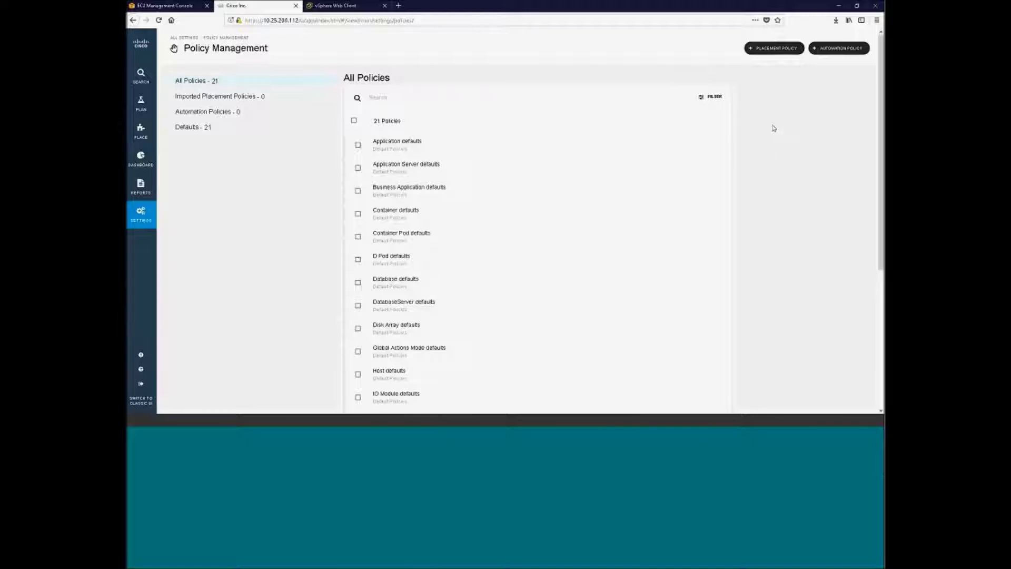
left_click(839, 49)
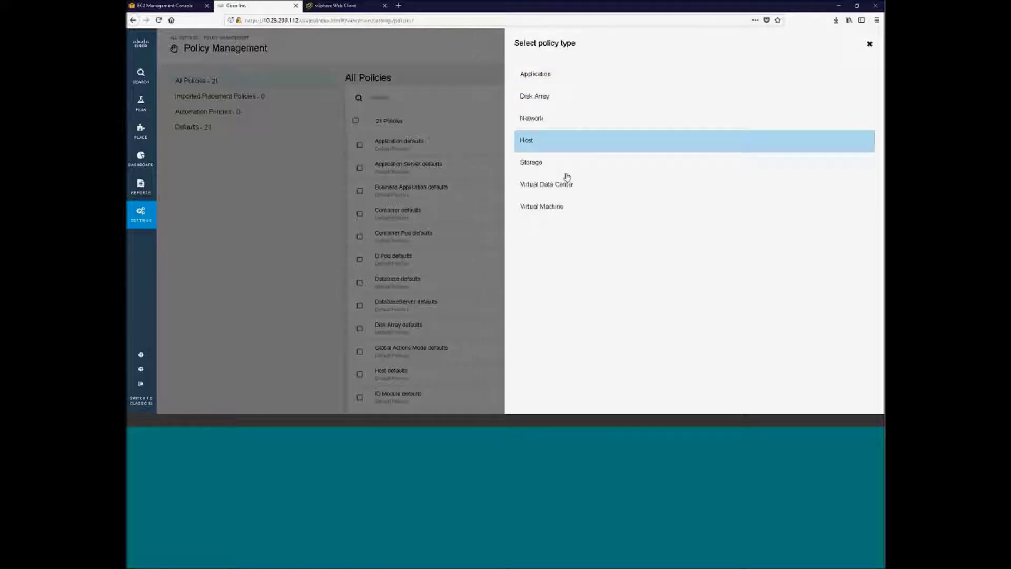
Step: Create a Virtual Machine automation policy scoped to the Linux Servers - Cloud Center group
left_click(564, 208)
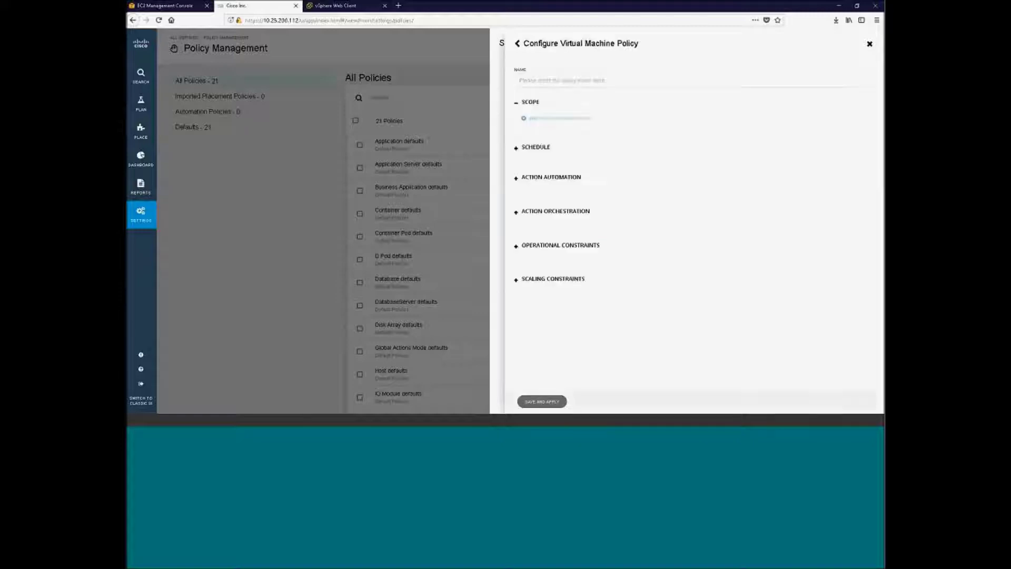
left_click(548, 122)
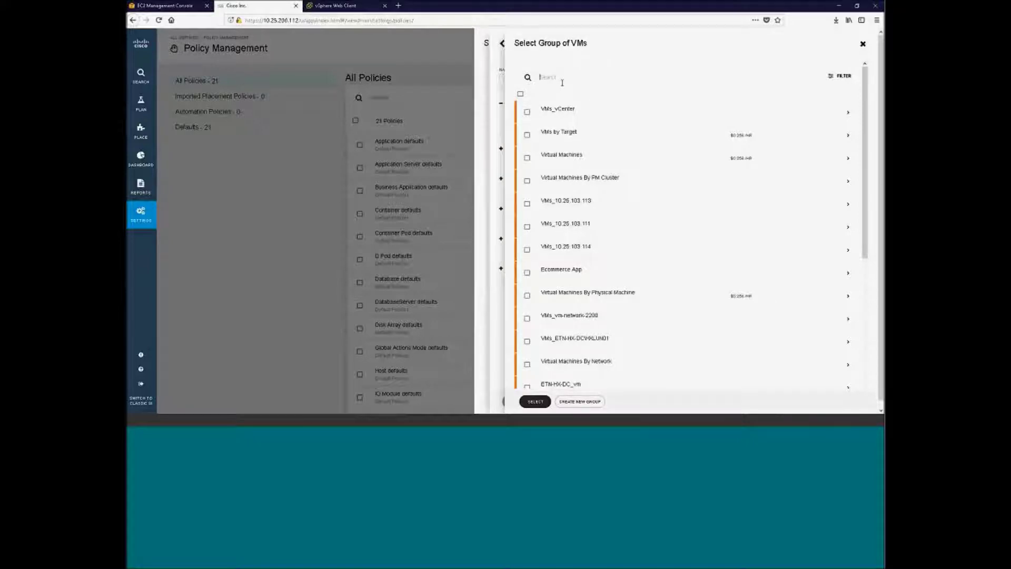
type("U")
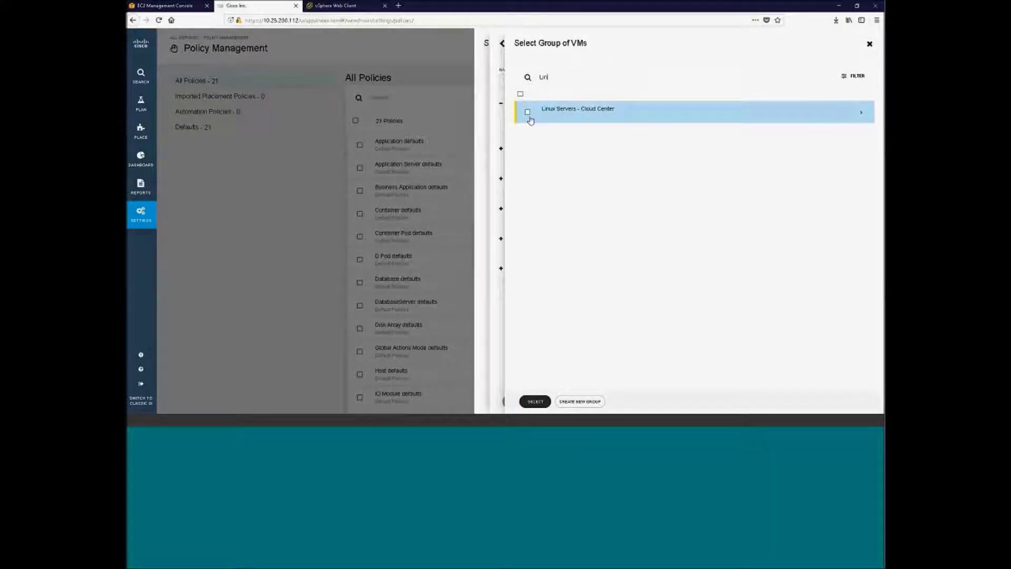
left_click(528, 112)
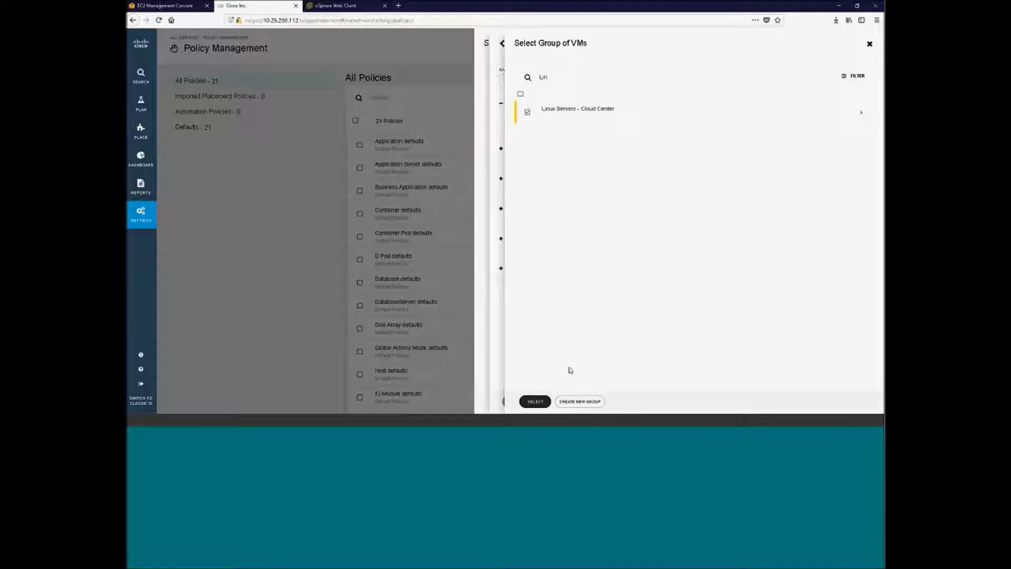
left_click(543, 402)
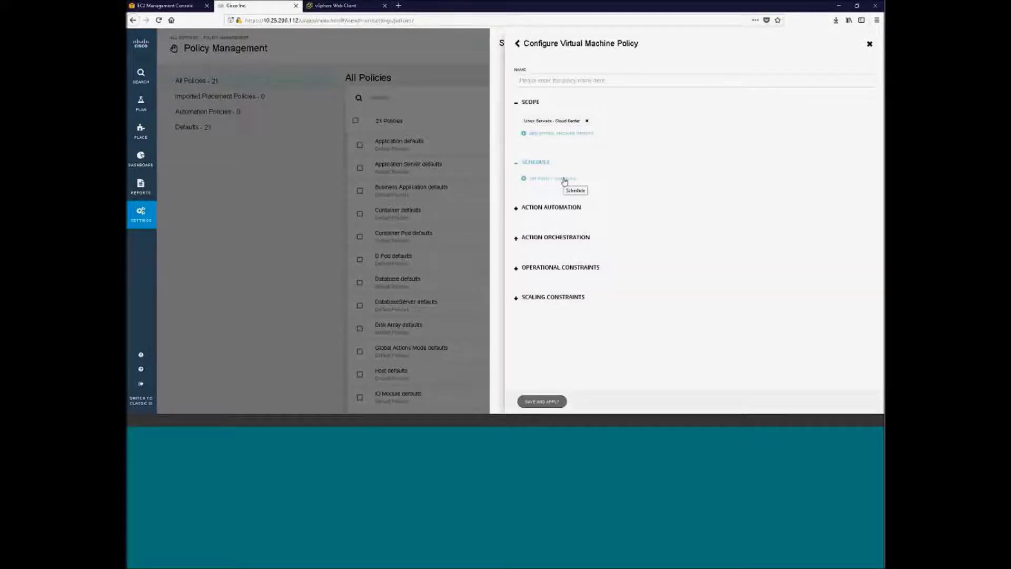
left_click(565, 180)
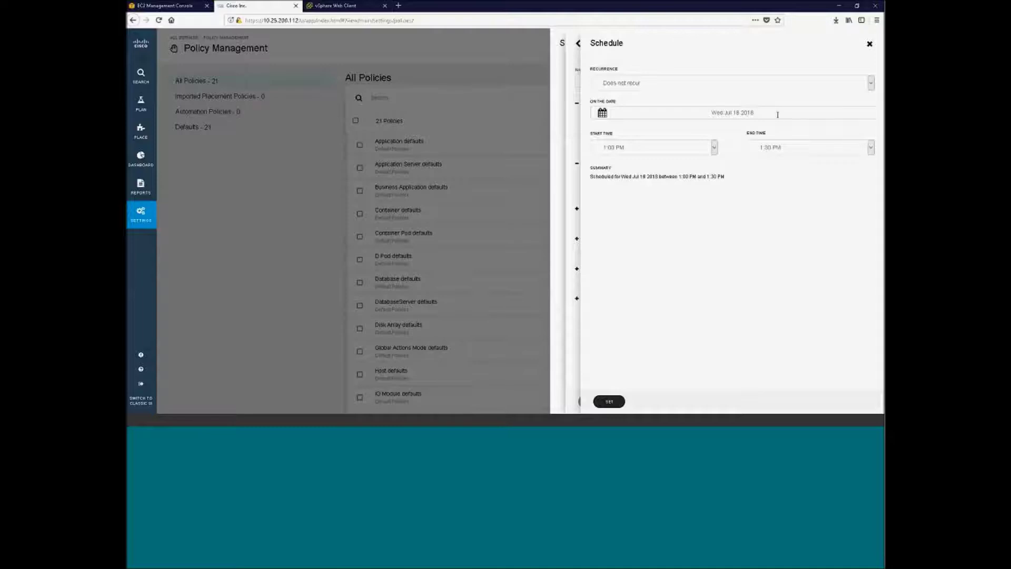
Step: Set the schedule recurrence to Daily, keeping 1:00–1:30 PM on Jul 18 2018, and apply it
left_click(649, 84)
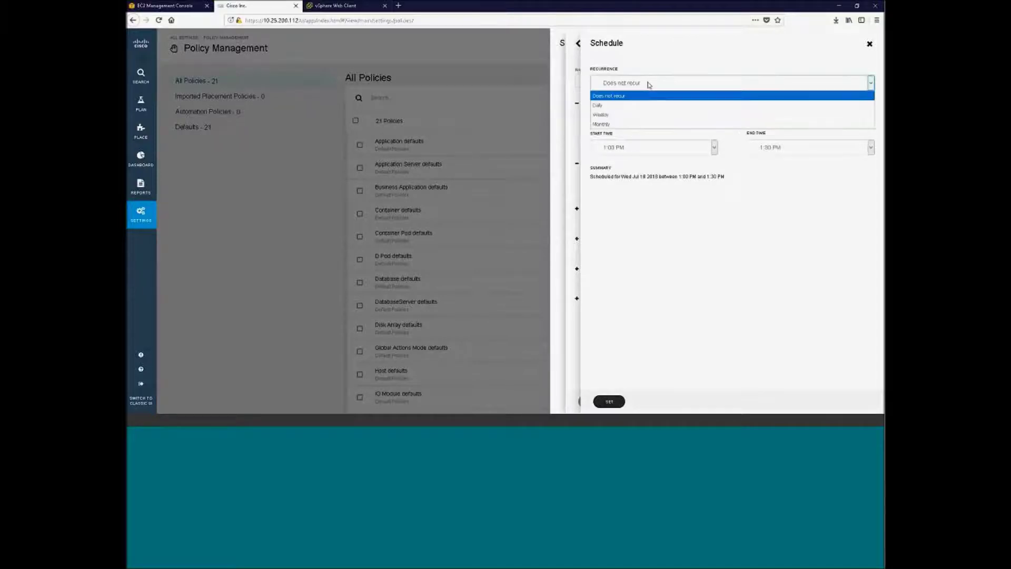
left_click(628, 106)
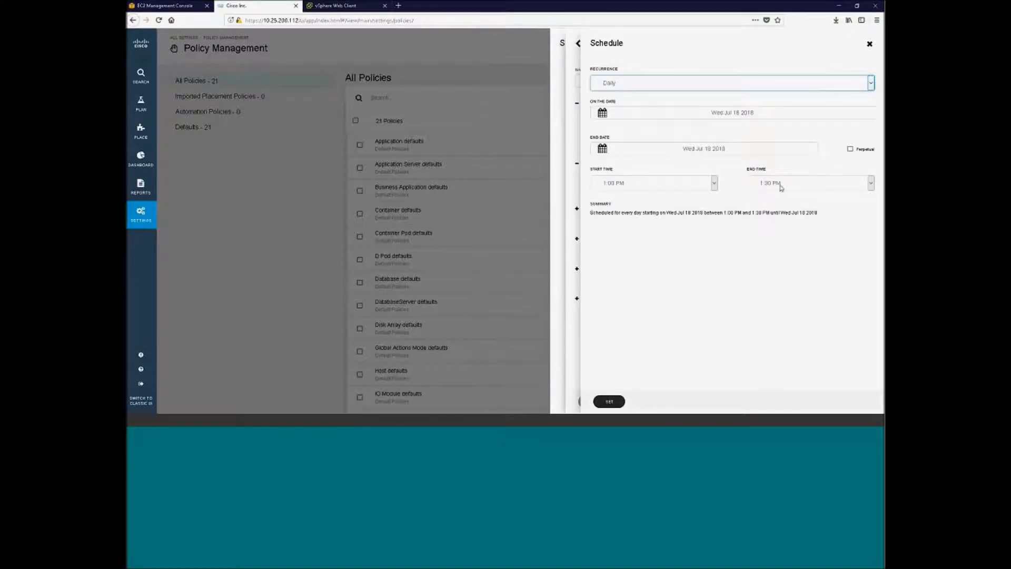
left_click(609, 401)
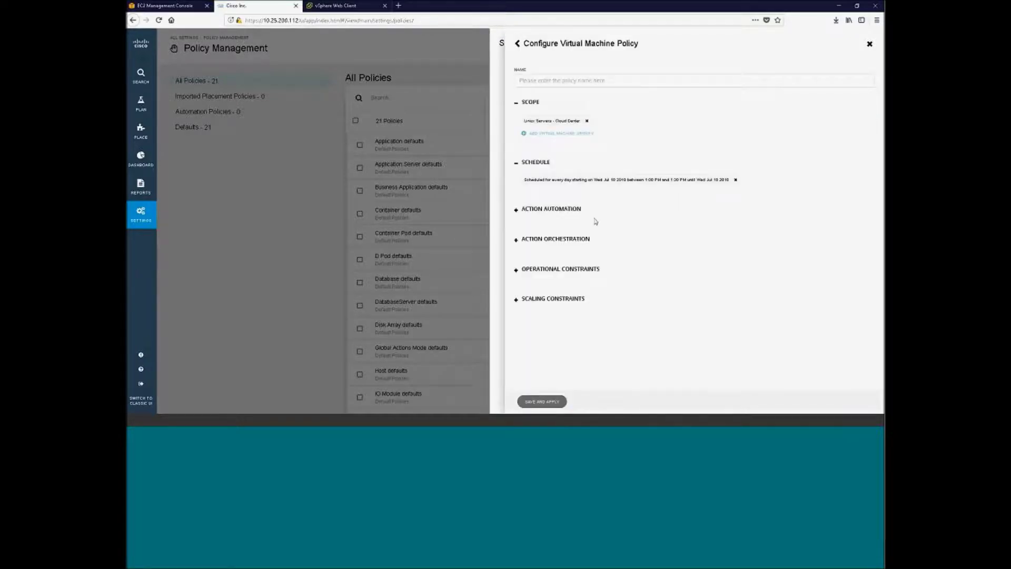
Step: Add a Suspend action under Action Automation with its execution mode set to Automated
left_click(555, 210)
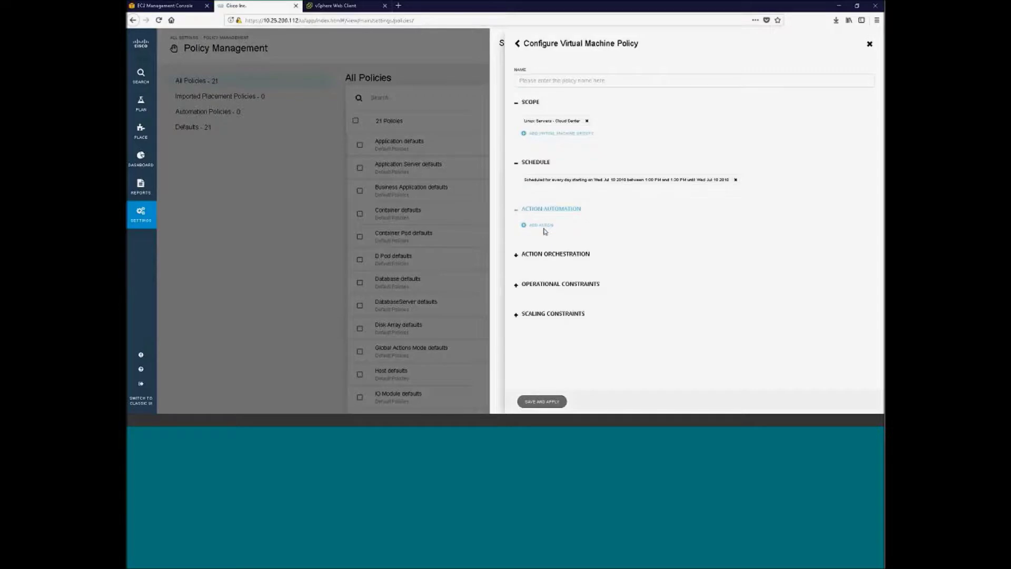
left_click(545, 225)
left_click(608, 231)
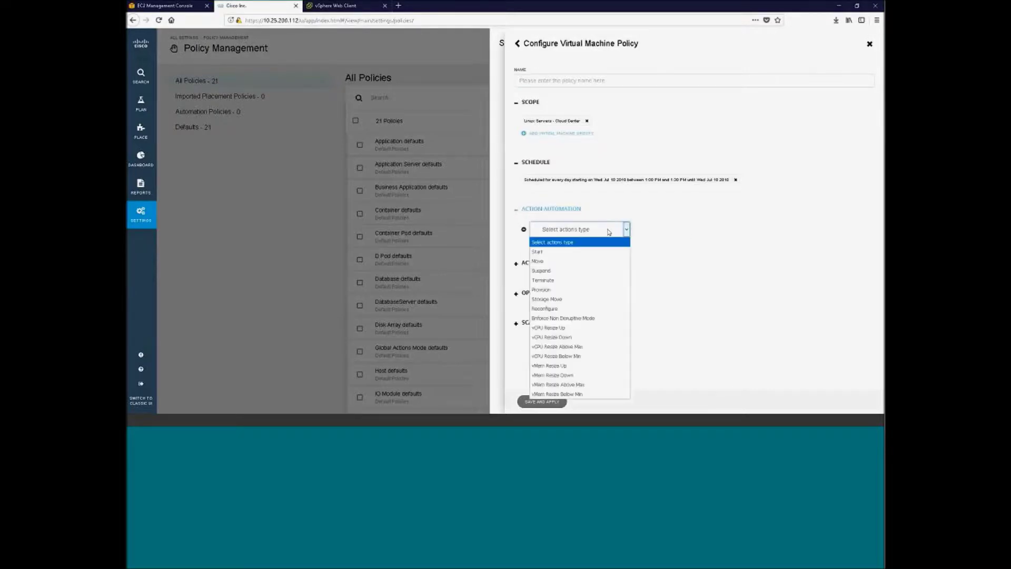
left_click(574, 272)
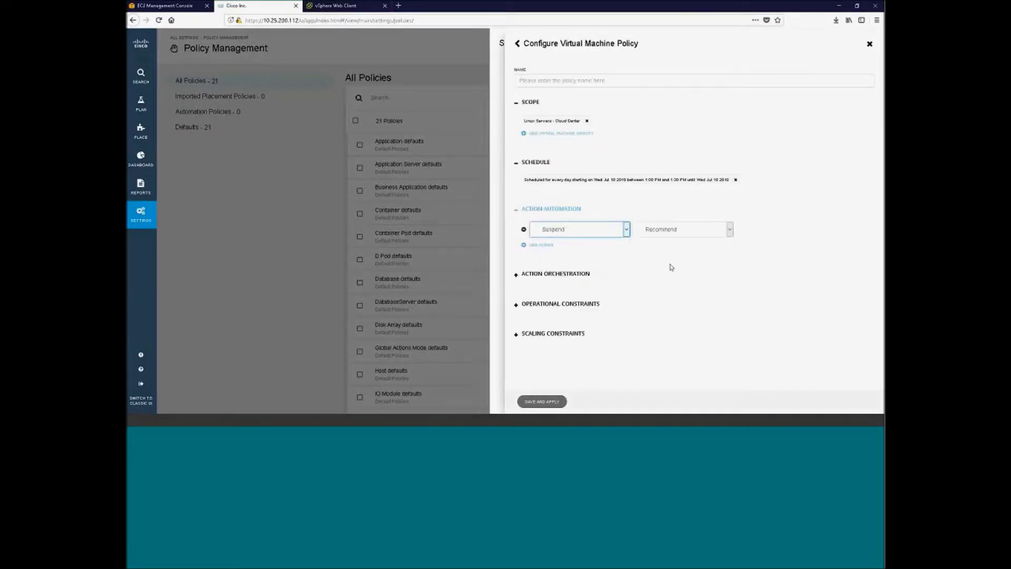
left_click(734, 232)
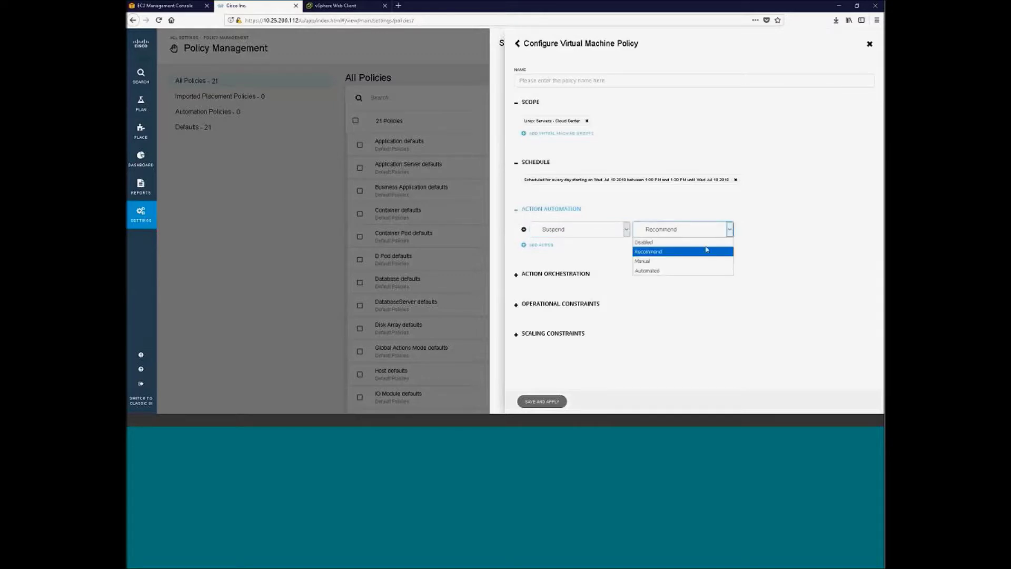
left_click(672, 269)
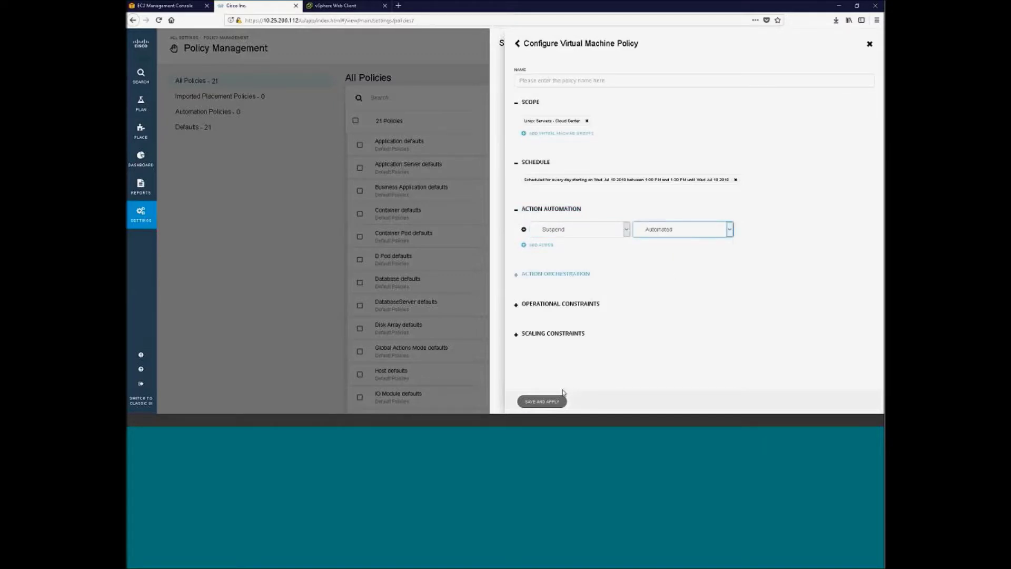
left_click(545, 273)
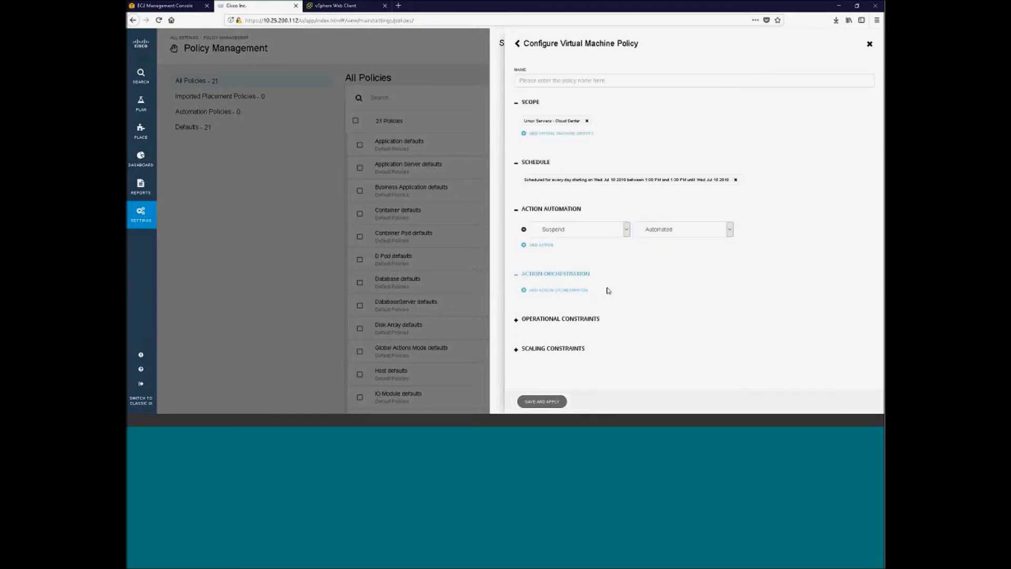